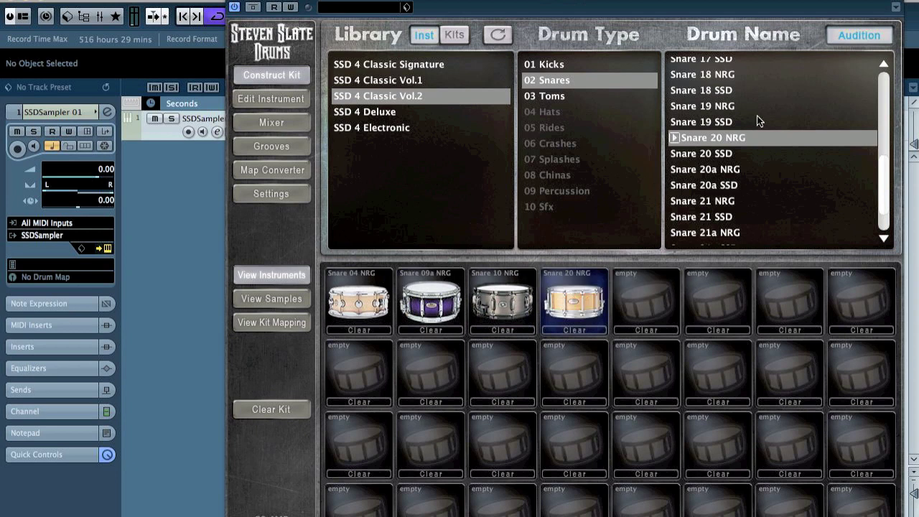
Step: Load Snare 22 NRG from SSD 4 Classic Vol.2 into the fifth kit cell
{"action": "scroll", "coordinate": [728, 207], "scroll_direction": "down", "scroll_amount": 3}
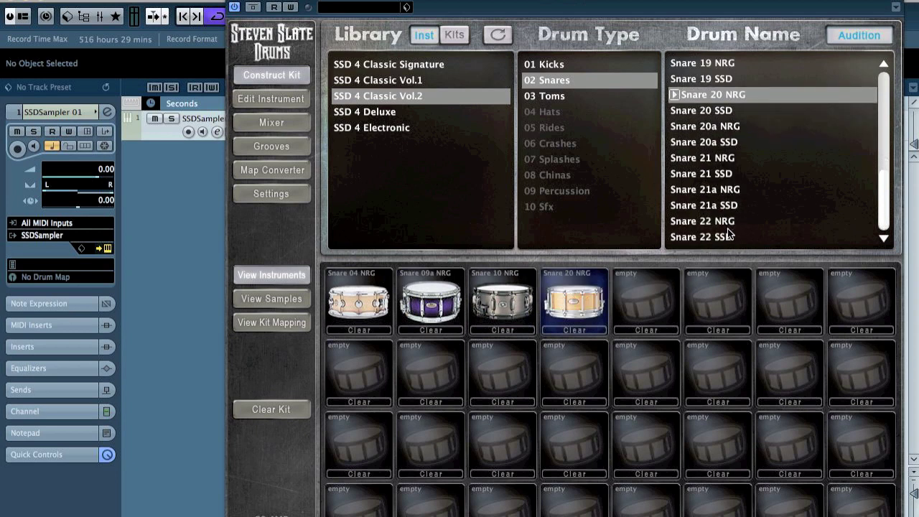
{"action": "left_click", "coordinate": [728, 224]}
{"action": "left_click_drag", "start_coordinate": [675, 221], "coordinate": [639, 303]}
Step: Load Snare 19 NRG from SSD 4 Classic Vol.2 into the sixth kit cell
{"action": "scroll", "coordinate": [734, 186], "scroll_direction": "up", "scroll_amount": 5}
{"action": "scroll", "coordinate": [734, 185], "scroll_direction": "up", "scroll_amount": 4}
{"action": "scroll", "coordinate": [735, 185], "scroll_direction": "down", "scroll_amount": 2}
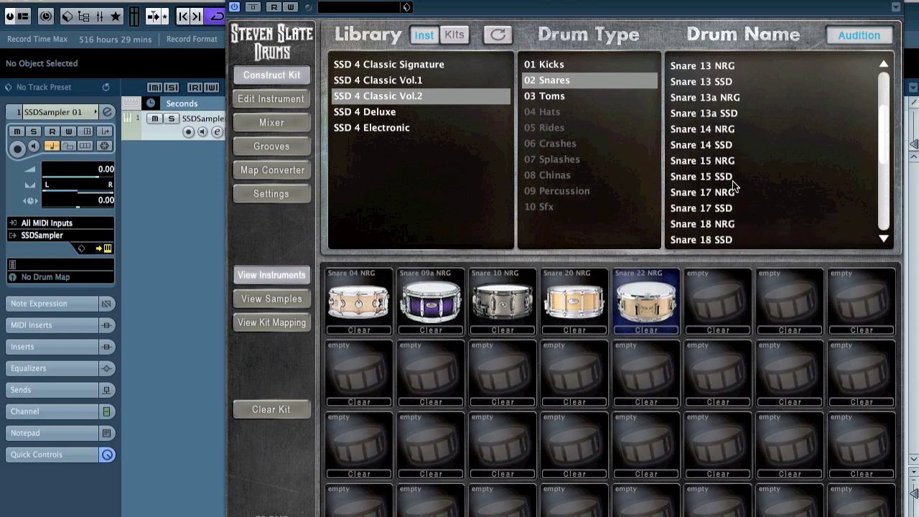
{"action": "scroll", "coordinate": [734, 185], "scroll_direction": "down", "scroll_amount": 2}
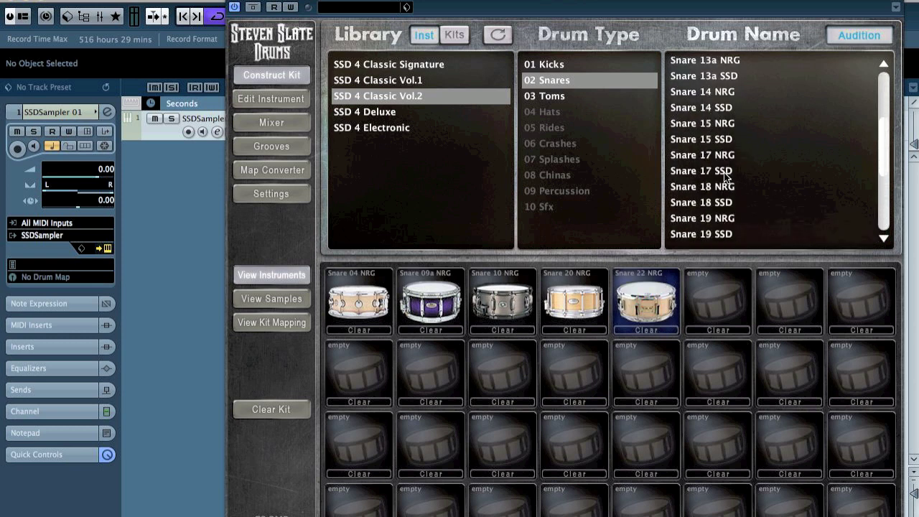
{"action": "left_click", "coordinate": [722, 217]}
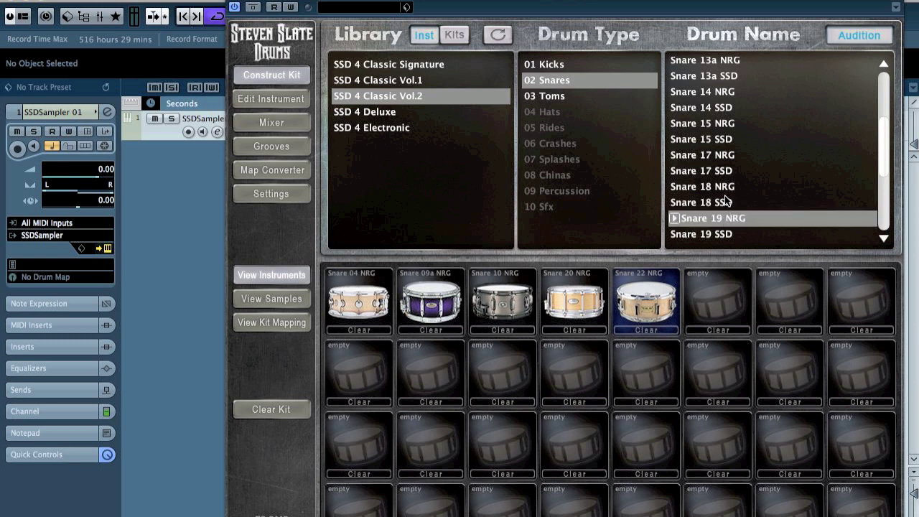
{"action": "left_click_drag", "start_coordinate": [720, 218], "coordinate": [701, 300]}
Step: Load Snare 15 NRG into the seventh kit cell and open its instrument editing page
{"action": "scroll", "coordinate": [707, 131], "scroll_direction": "up", "scroll_amount": 3}
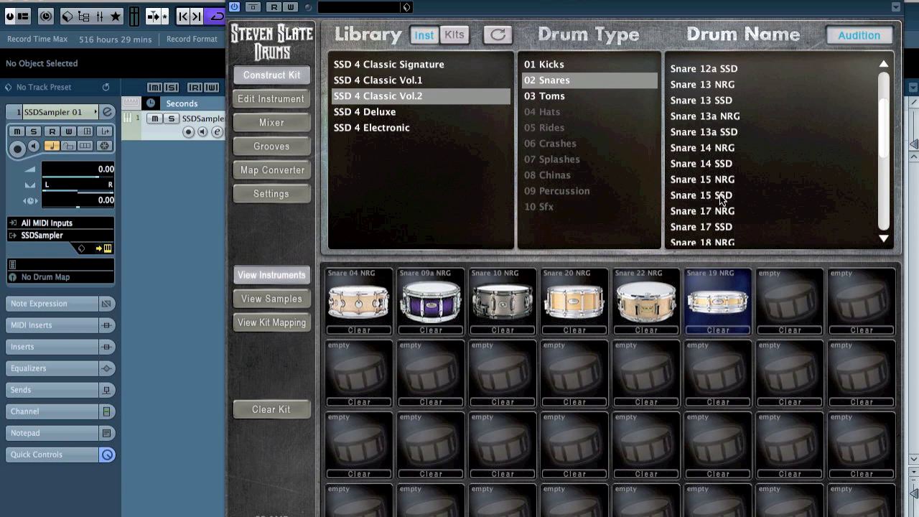
{"action": "left_click", "coordinate": [683, 182]}
{"action": "left_click_drag", "start_coordinate": [675, 179], "coordinate": [790, 300]}
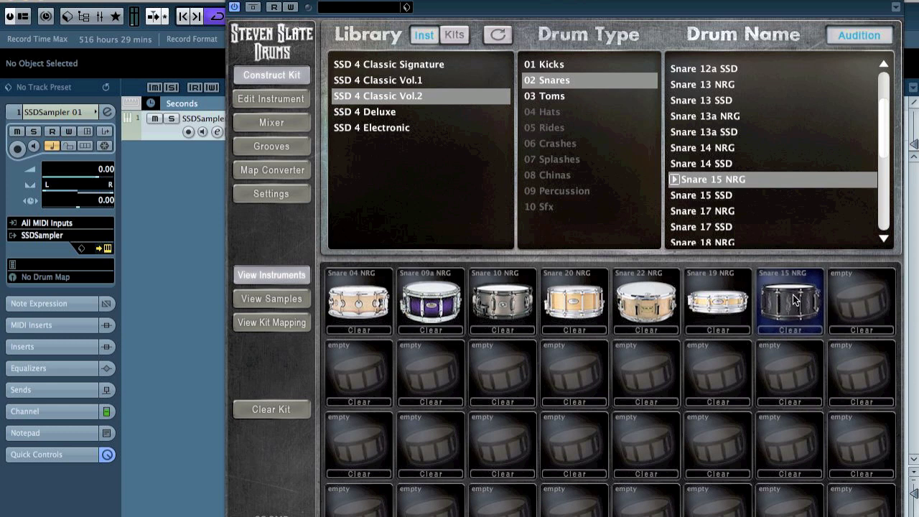
{"action": "mouse_move", "coordinate": [803, 301]}
{"action": "left_mouse_down"}
{"action": "mouse_move", "coordinate": [623, 296]}
{"action": "mouse_move", "coordinate": [786, 297]}
{"action": "left_mouse_up"}
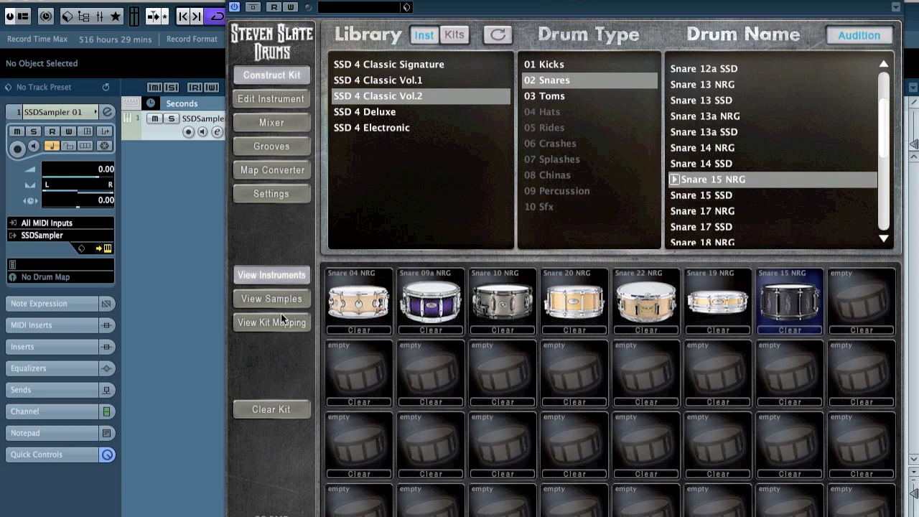
{"action": "left_click", "coordinate": [265, 96]}
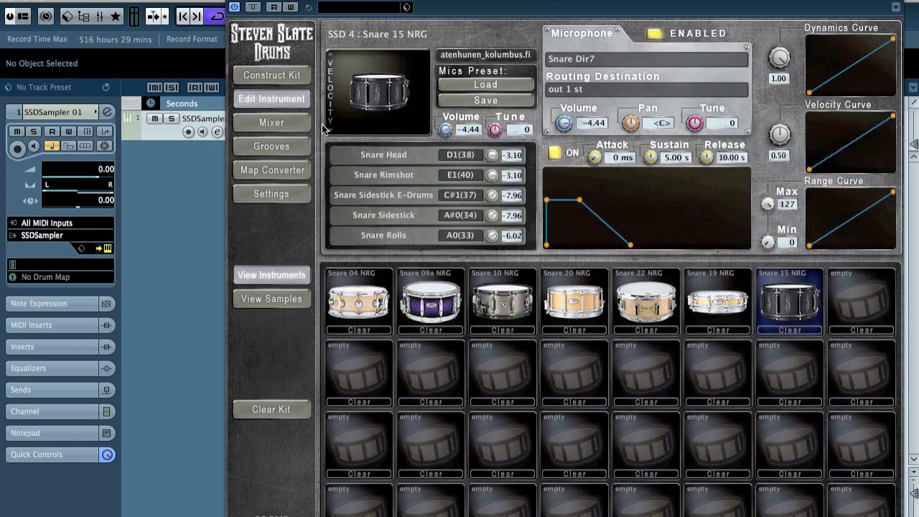
Step: Set the SSDSampler 01 channel's gain to -12 in its channel settings and close them
{"action": "right_click", "coordinate": [140, 155]}
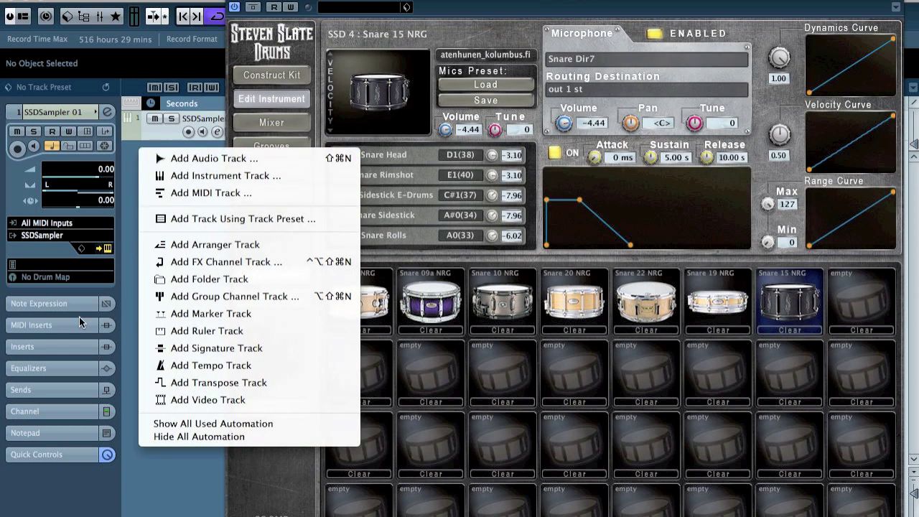
{"action": "left_click", "coordinate": [30, 353]}
{"action": "left_click", "coordinate": [31, 350]}
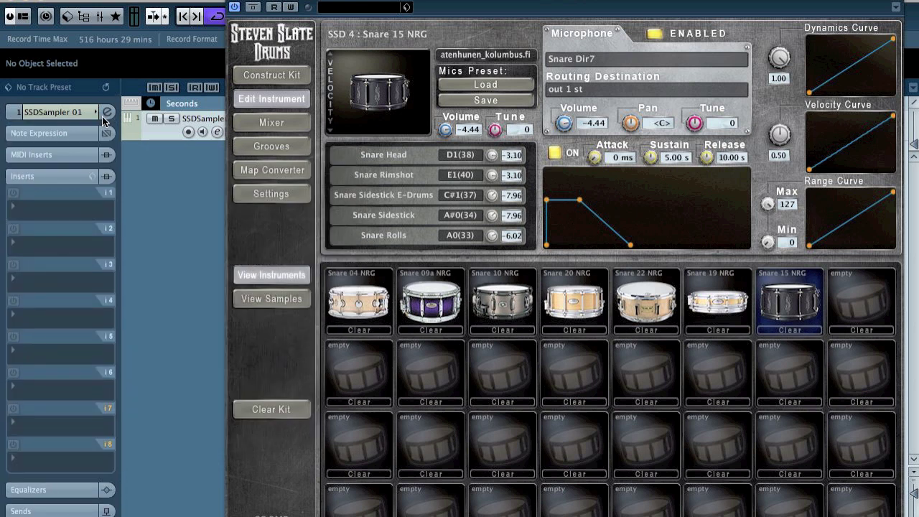
{"action": "left_click_drag", "start_coordinate": [918, 107], "coordinate": [393, 102]}
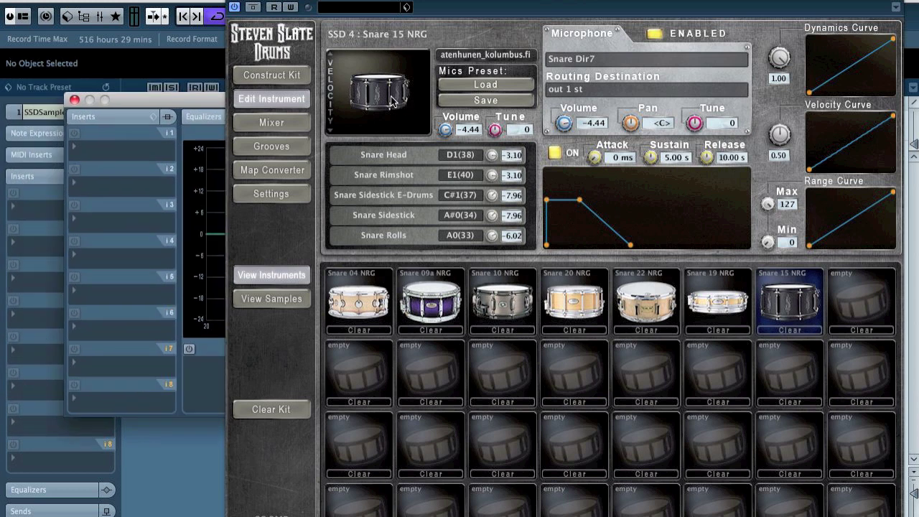
{"action": "left_click_drag", "start_coordinate": [398, 1], "coordinate": [404, 225]}
{"action": "left_click", "coordinate": [672, 187]}
{"action": "type", "text": "-12"}
{"action": "key", "text": "Return"}
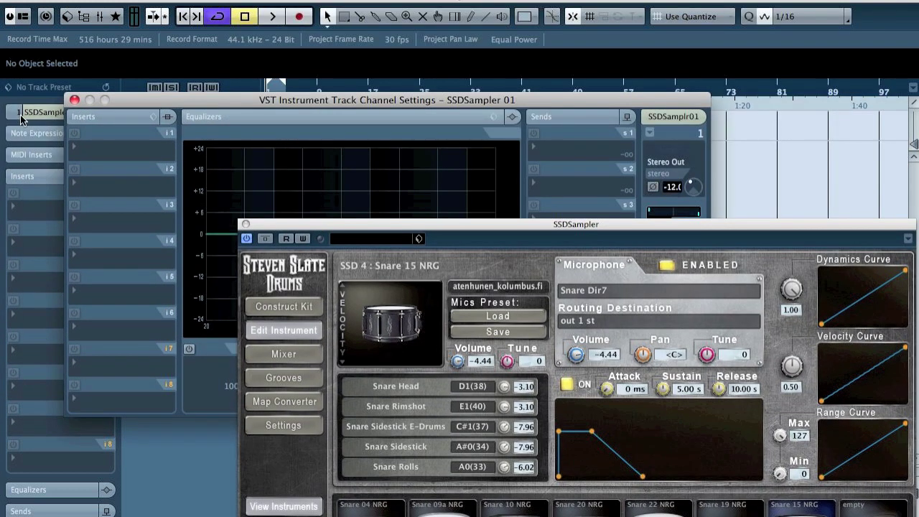
{"action": "left_click", "coordinate": [74, 100]}
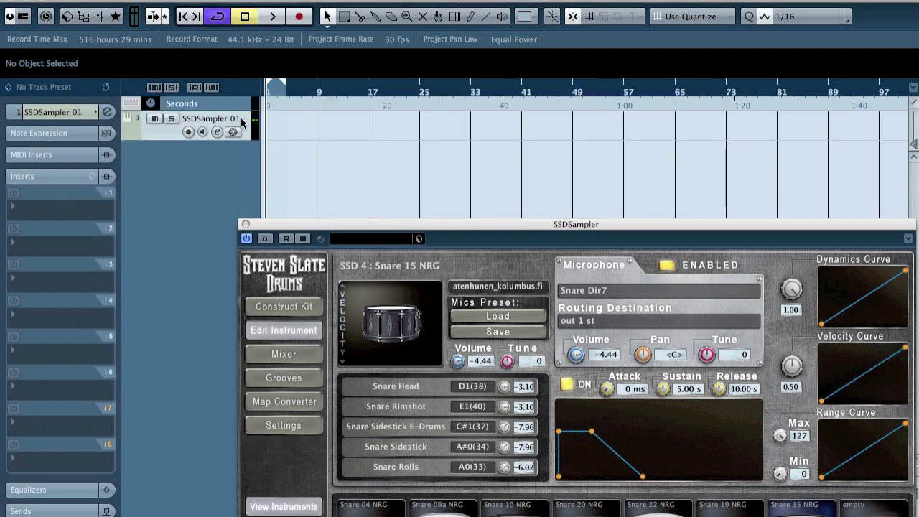
Step: Create a three-bar MIDI part at bar 1 on the SSDSampler 01 track and open it for note editing
{"action": "double_click", "coordinate": [278, 132]}
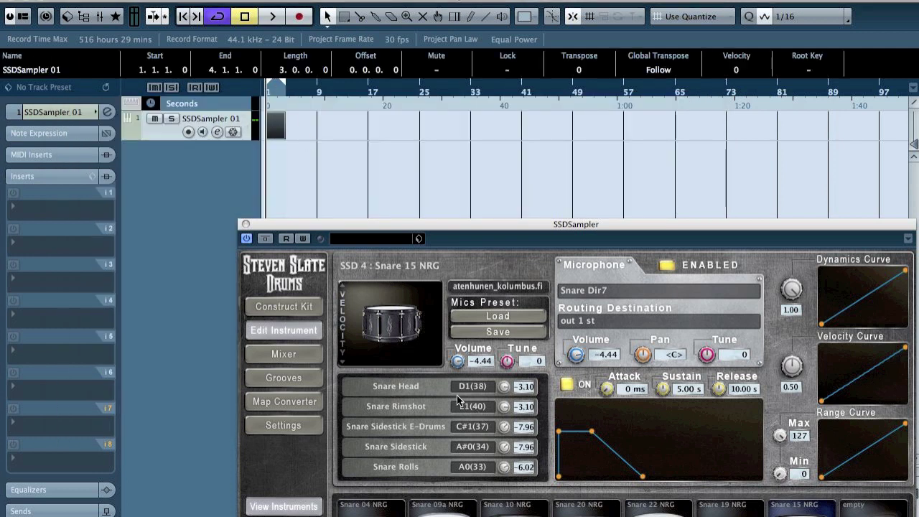
{"action": "left_click", "coordinate": [280, 129]}
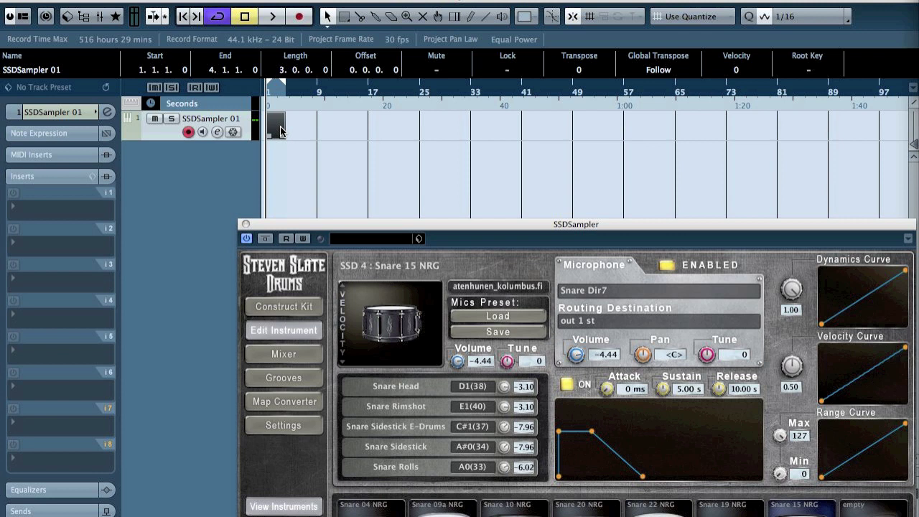
{"action": "double_click", "coordinate": [280, 130]}
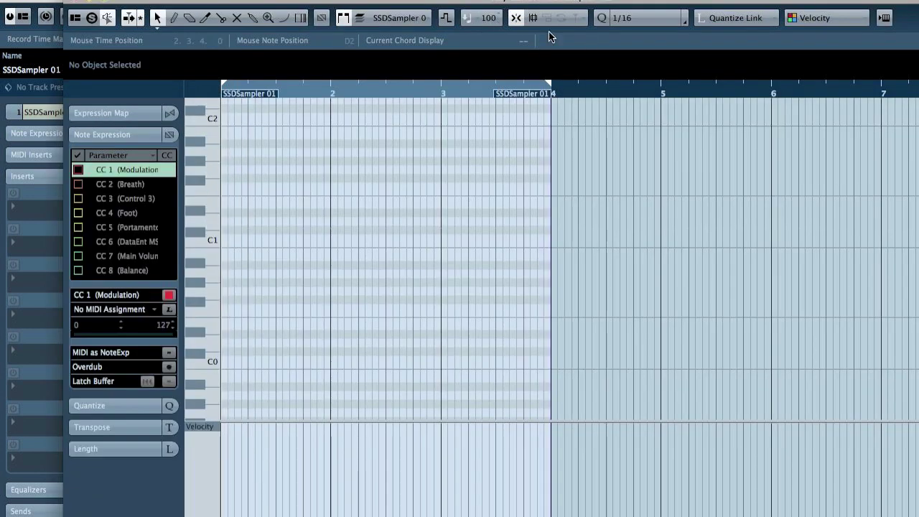
Step: Set the quantize grid to 1/4 and enter a quarter note at D1 on the part's first beat
{"action": "left_click", "coordinate": [631, 22]}
{"action": "left_click", "coordinate": [651, 10]}
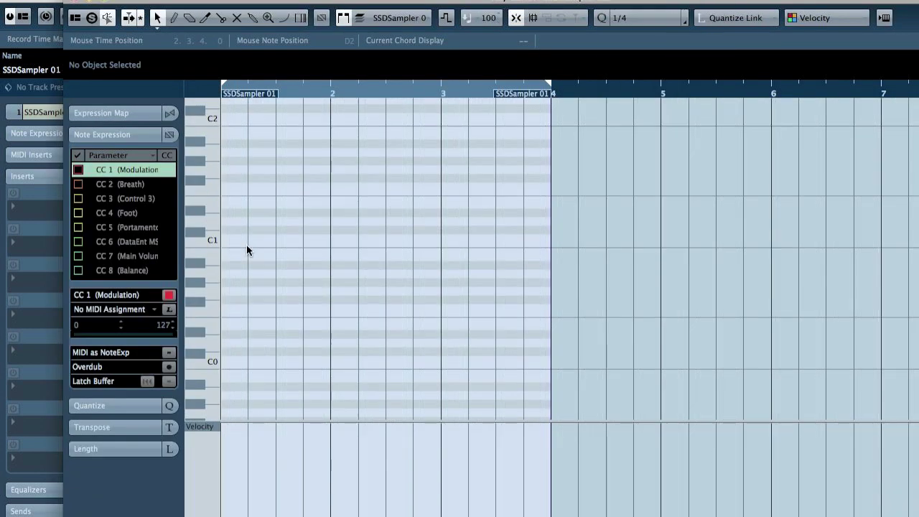
{"action": "left_click", "coordinate": [234, 238]}
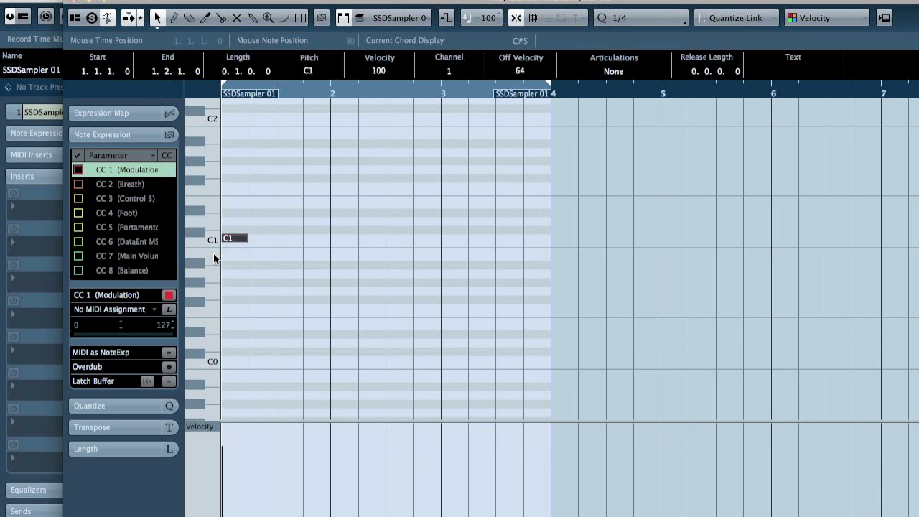
{"action": "key", "text": "Up"}
{"action": "key", "text": "Up"}
Step: Duplicate the D1 note repeatedly until quarter notes fill all three bars of the part
{"action": "key", "text": "alt+d"}
{"action": "key", "text": "alt+d"}
{"action": "key", "text": "alt+d"}
{"action": "key", "text": "alt+d"}
{"action": "key", "text": "alt+d"}
{"action": "key", "text": "alt+d"}
{"action": "key", "text": "alt+d"}
{"action": "key", "text": "alt+d"}
{"action": "key", "text": "alt+d"}
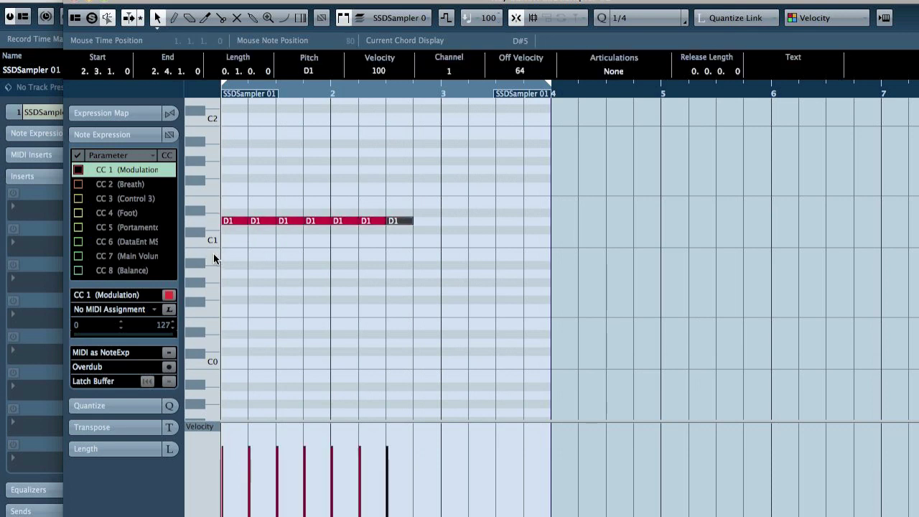
{"action": "key", "text": "alt+d"}
{"action": "key", "text": "alt+d"}
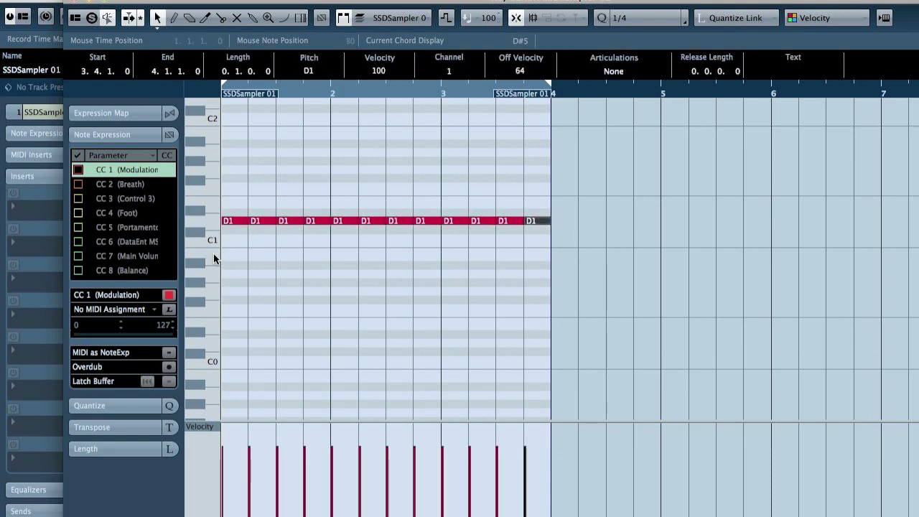
Step: Close the note editor and reopen the SSDSampler instrument window, placing it so the kit cells are visible
{"action": "left_click", "coordinate": [72, 2]}
{"action": "left_click", "coordinate": [63, 113]}
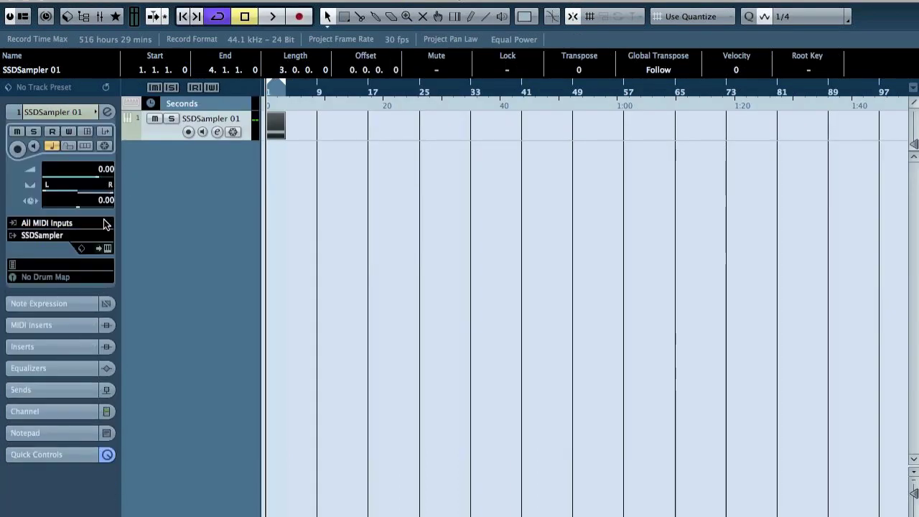
{"action": "left_click", "coordinate": [106, 249]}
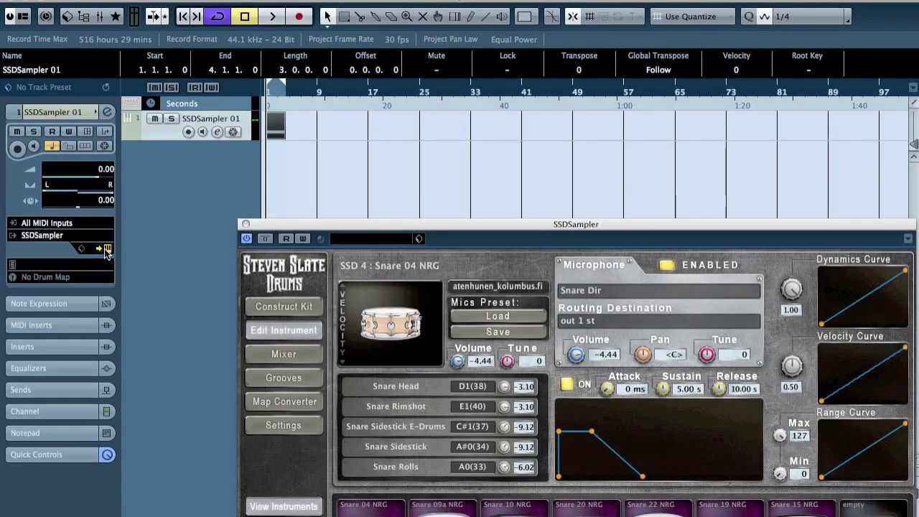
{"action": "left_click_drag", "start_coordinate": [417, 221], "coordinate": [309, 36]}
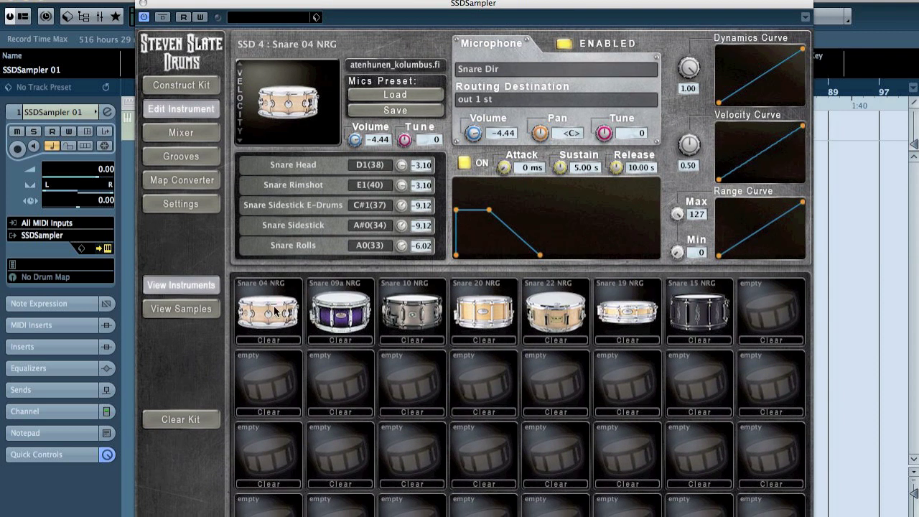
Step: Review the instrument settings of Snare 09a, 10, 20, 22 and 19 NRG in turn
{"action": "left_click", "coordinate": [340, 314]}
{"action": "left_click", "coordinate": [431, 314]}
{"action": "left_click", "coordinate": [507, 307]}
{"action": "left_click", "coordinate": [545, 307]}
{"action": "left_click", "coordinate": [636, 311]}
Step: Raise both the instrument volume and the microphone volume of Snare 15 NRG to 0.00
{"action": "left_click", "coordinate": [686, 311]}
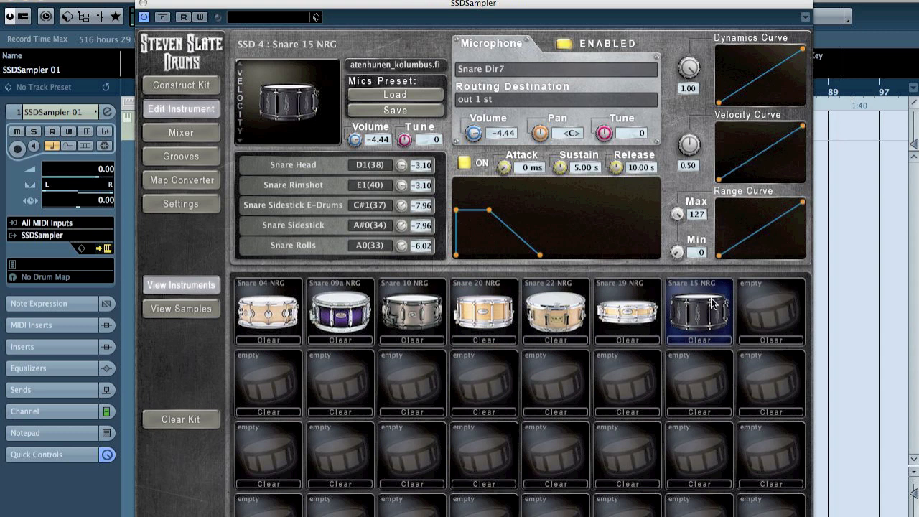
{"action": "left_click_drag", "start_coordinate": [357, 142], "coordinate": [359, 68]}
{"action": "left_click_drag", "start_coordinate": [473, 135], "coordinate": [470, 87]}
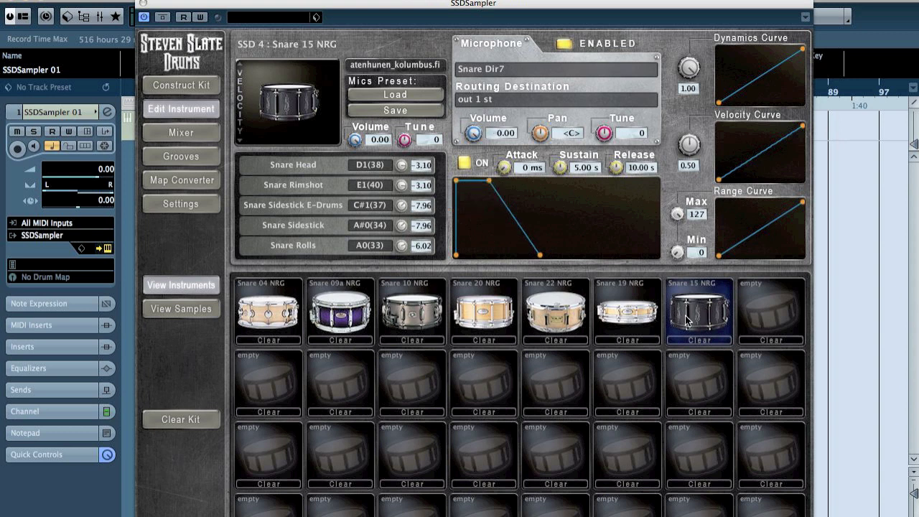
Step: Review Snare 10, 09a and 04 NRG, and inspect the microphone choices for Snare 04 NRG
{"action": "left_click", "coordinate": [420, 306]}
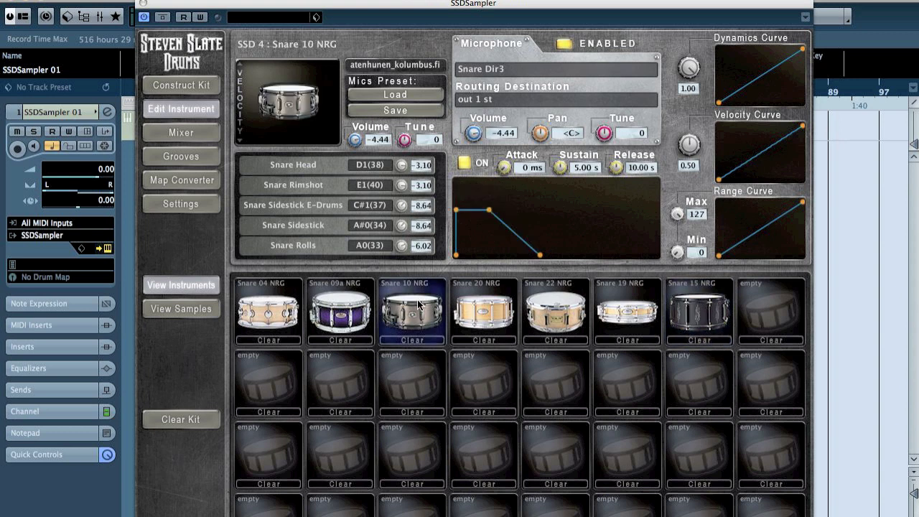
{"action": "left_click", "coordinate": [367, 313]}
{"action": "left_click", "coordinate": [268, 308]}
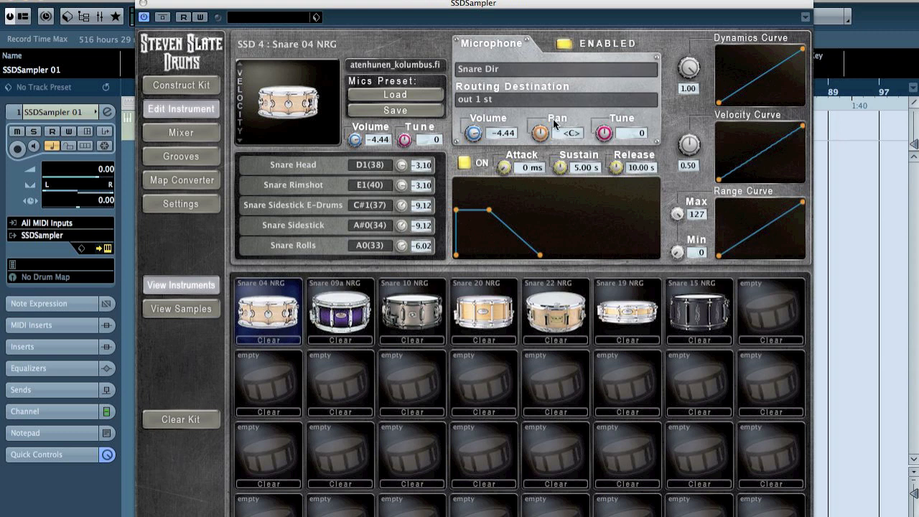
{"action": "left_click", "coordinate": [508, 71]}
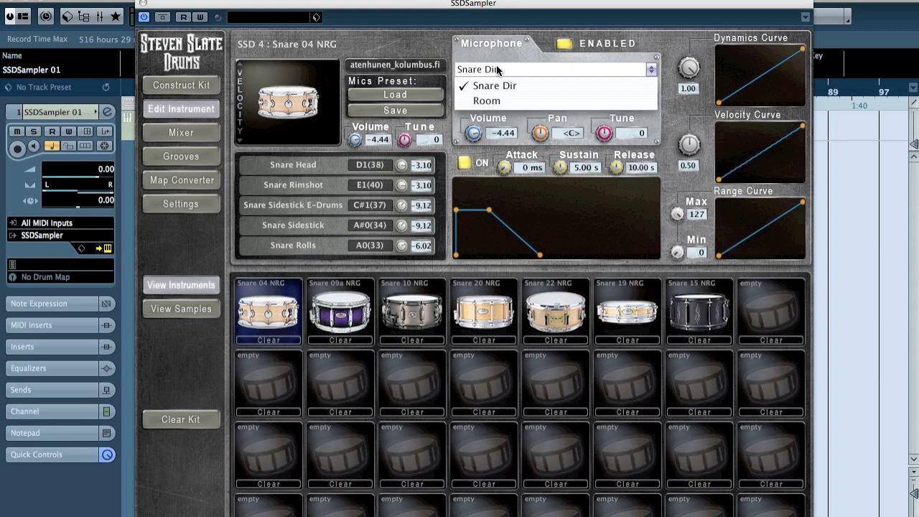
{"action": "left_click", "coordinate": [497, 66]}
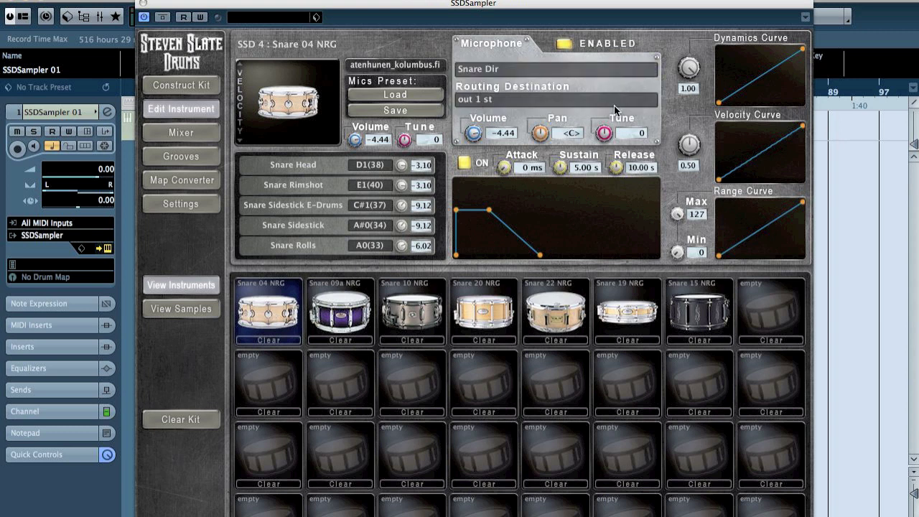
Step: Try Snare 04 NRG's envelope with sustain and release lowered, and with 7.32 s sustain and 10.64 s release
{"action": "left_click_drag", "start_coordinate": [567, 162], "coordinate": [565, 235]}
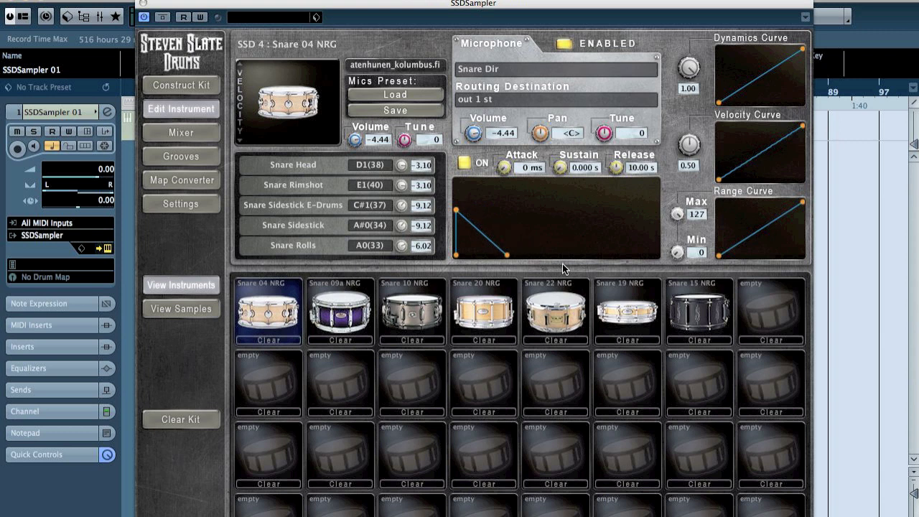
{"action": "left_click_drag", "start_coordinate": [624, 162], "coordinate": [604, 247]}
{"action": "left_click_drag", "start_coordinate": [617, 166], "coordinate": [604, 73]}
{"action": "left_click_drag", "start_coordinate": [561, 170], "coordinate": [557, 32]}
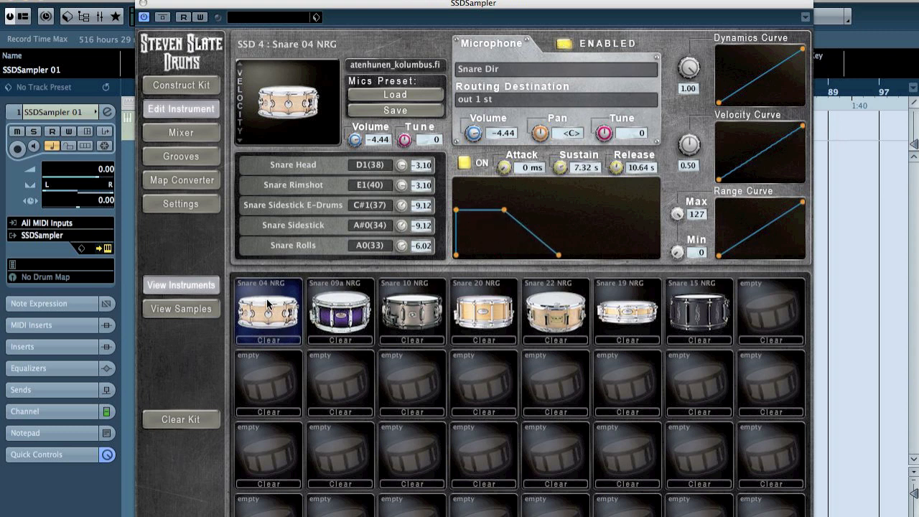
Step: Shorten Snare 04 NRG's envelope to a sustain of 0.000 s and a release of 0.400 s
{"action": "left_click_drag", "start_coordinate": [562, 166], "coordinate": [564, 397]}
{"action": "left_click_drag", "start_coordinate": [619, 167], "coordinate": [602, 257]}
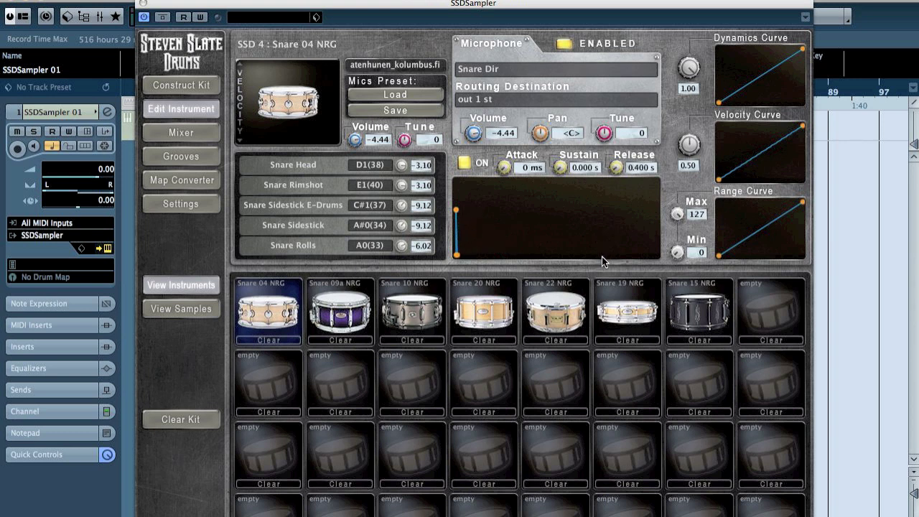
Step: Compare the envelope settings of Snare 09a, 10, 20 and 22 NRG
{"action": "left_click", "coordinate": [345, 315]}
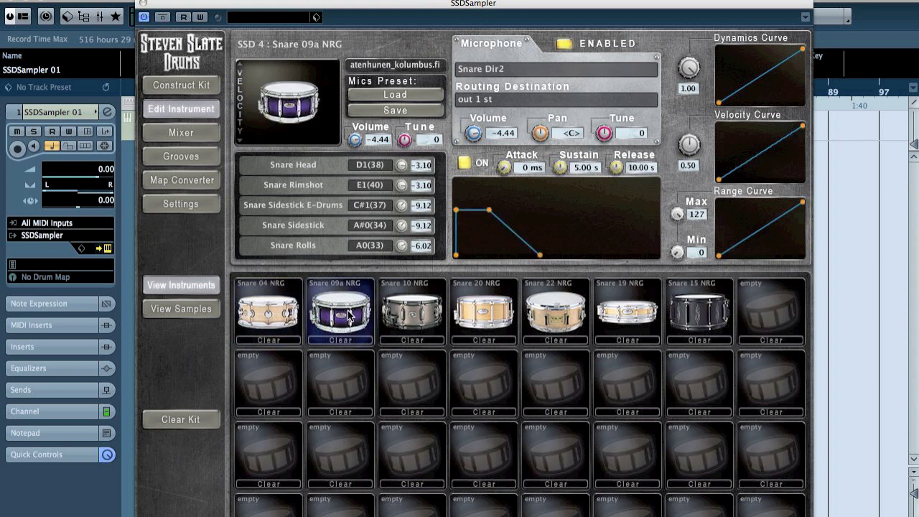
{"action": "left_click", "coordinate": [413, 316]}
{"action": "left_click", "coordinate": [483, 312]}
{"action": "left_click", "coordinate": [588, 298]}
Step: Shorten Snare 20 NRG's envelope to a sustain of 0.000 s and a release of 0.560 s
{"action": "left_click", "coordinate": [480, 308]}
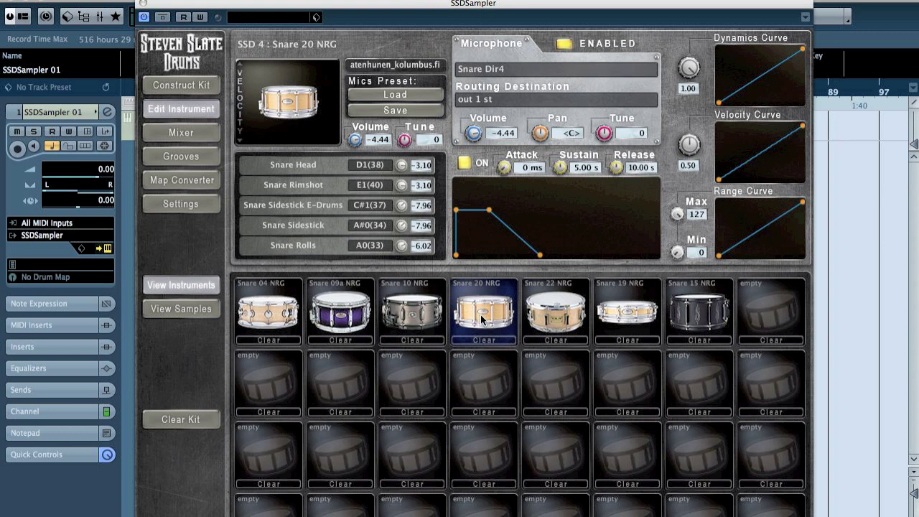
{"action": "left_click_drag", "start_coordinate": [560, 167], "coordinate": [595, 223]}
{"action": "left_click_drag", "start_coordinate": [618, 167], "coordinate": [603, 249]}
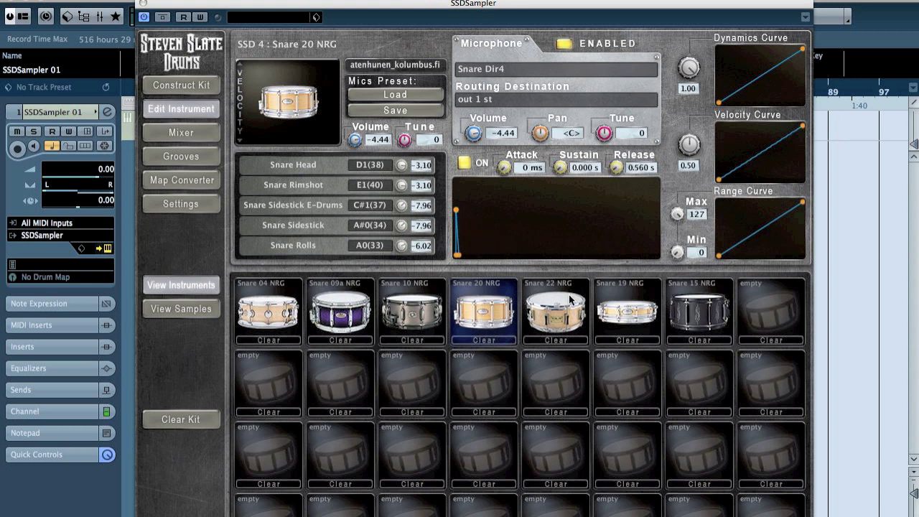
Step: Set Snare 19 NRG's tuning to -24 and its instrument volume to -12.78, auditioning it against Snare 15 NRG
{"action": "left_click", "coordinate": [525, 310]}
{"action": "left_click", "coordinate": [627, 304]}
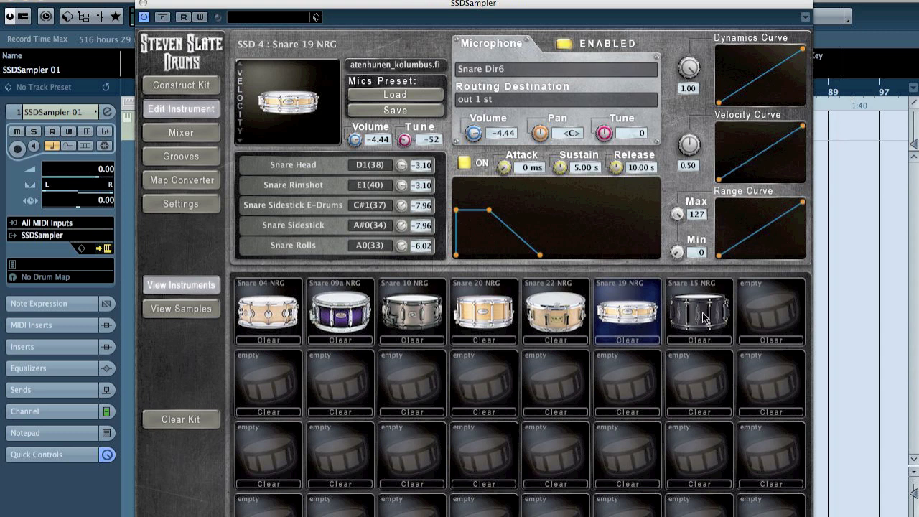
{"action": "left_click_drag", "start_coordinate": [404, 140], "coordinate": [406, 126]}
{"action": "left_click_drag", "start_coordinate": [401, 140], "coordinate": [400, 139]}
{"action": "left_click", "coordinate": [697, 320]}
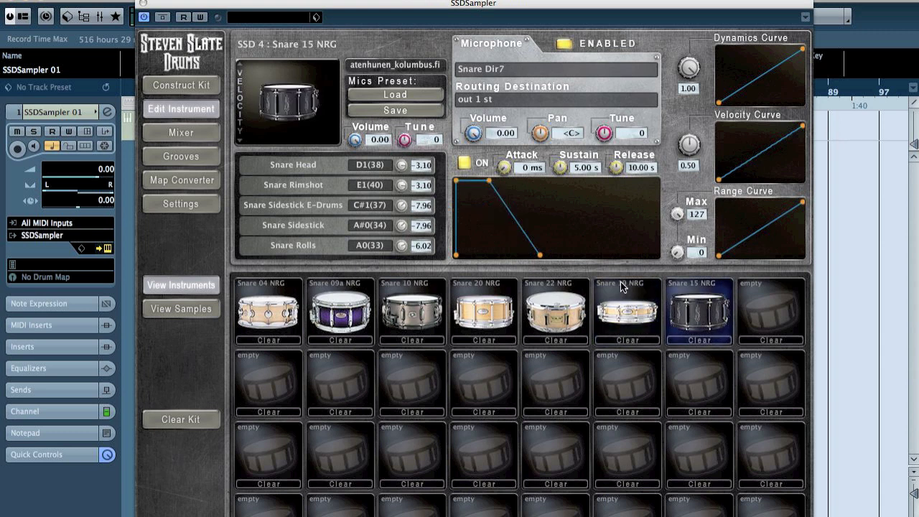
{"action": "left_click", "coordinate": [633, 316]}
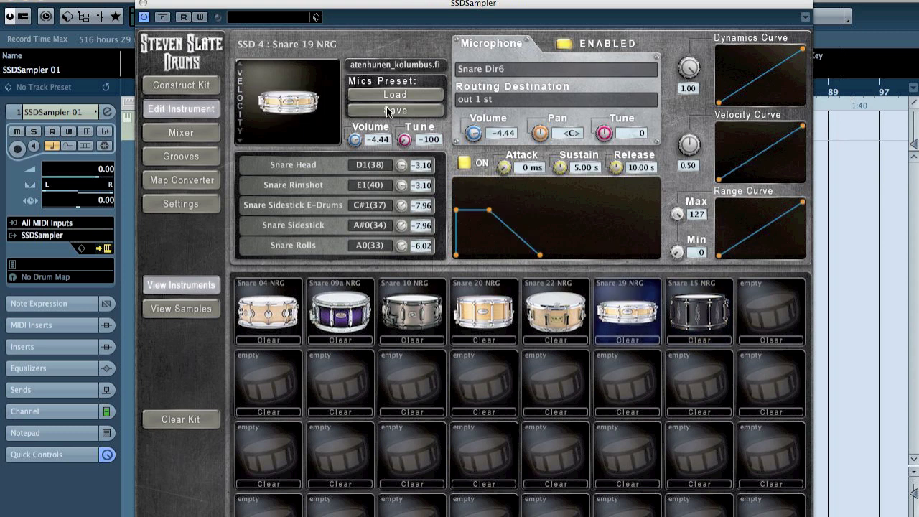
{"action": "left_click_drag", "start_coordinate": [407, 143], "coordinate": [404, 119]}
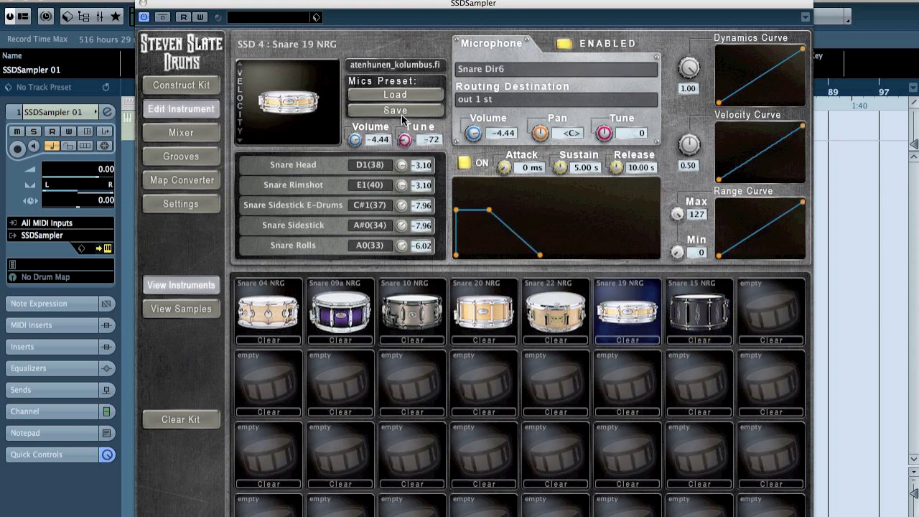
{"action": "left_click", "coordinate": [698, 313]}
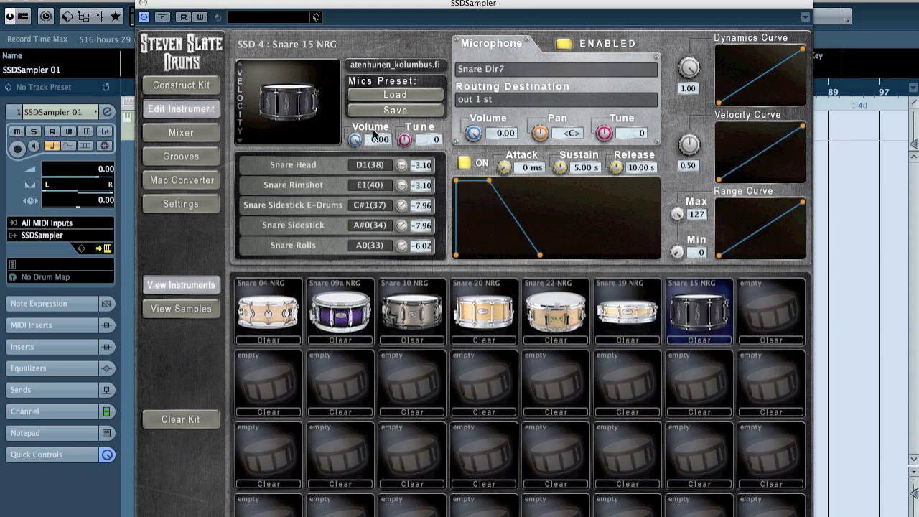
{"action": "left_click", "coordinate": [610, 293]}
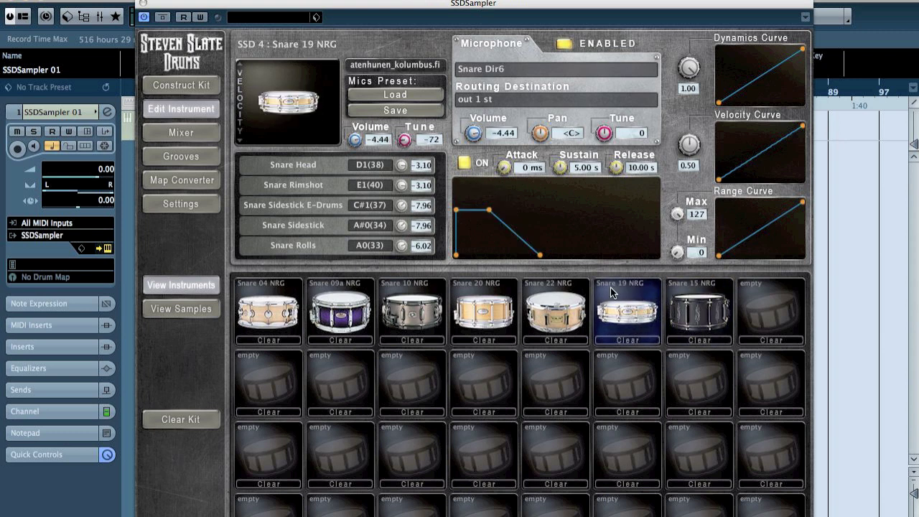
{"action": "left_click_drag", "start_coordinate": [406, 142], "coordinate": [387, 100]}
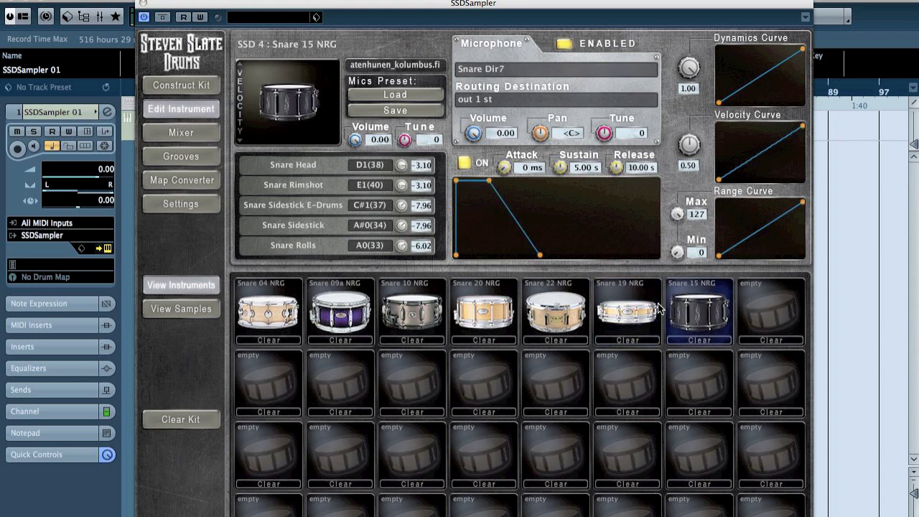
{"action": "left_click_drag", "start_coordinate": [354, 140], "coordinate": [358, 192]}
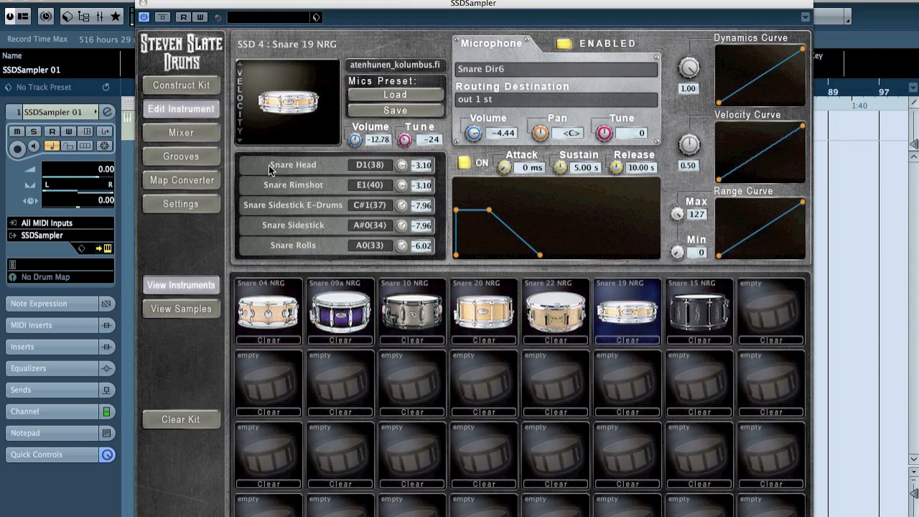
Step: Raise Snare 04 NRG's instrument volume to 0.00 and its microphone volume to -1.11
{"action": "left_click", "coordinate": [261, 316]}
{"action": "left_click_drag", "start_coordinate": [355, 138], "coordinate": [358, 95]}
{"action": "left_click_drag", "start_coordinate": [462, 133], "coordinate": [461, 100]}
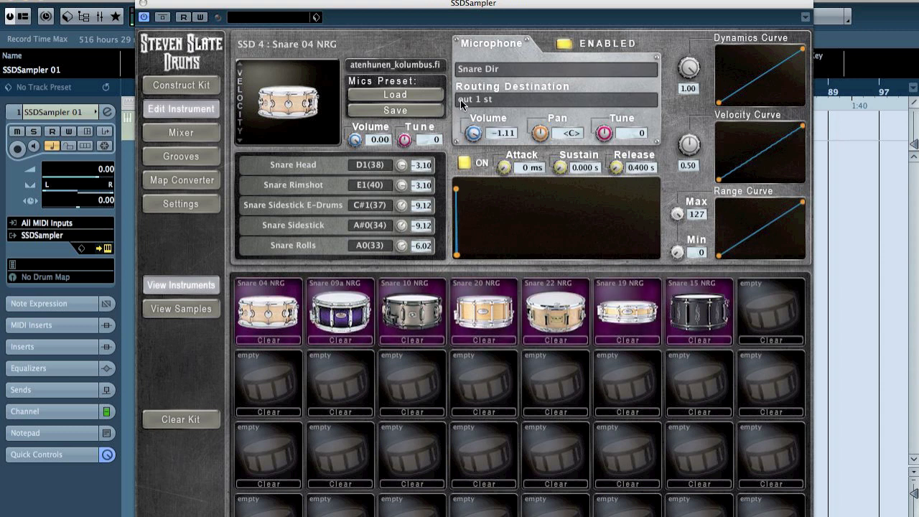
Step: Raise Snare 09a NRG's microphone and instrument volumes to 0.00
{"action": "left_click", "coordinate": [346, 306]}
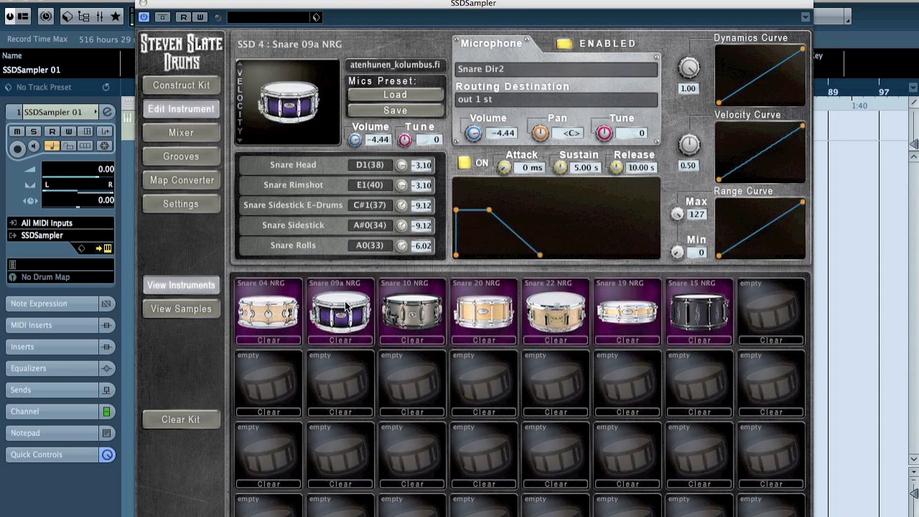
{"action": "left_click_drag", "start_coordinate": [471, 134], "coordinate": [484, 89]}
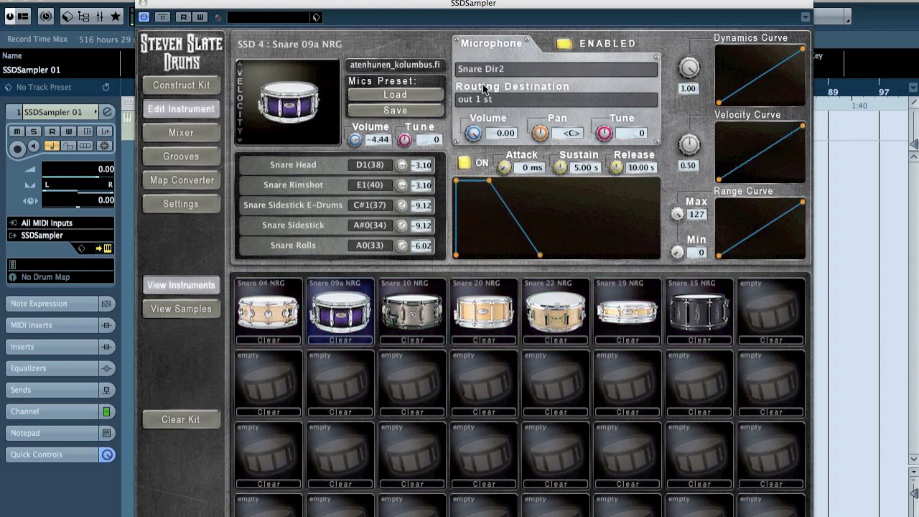
{"action": "left_click_drag", "start_coordinate": [355, 139], "coordinate": [372, 85]}
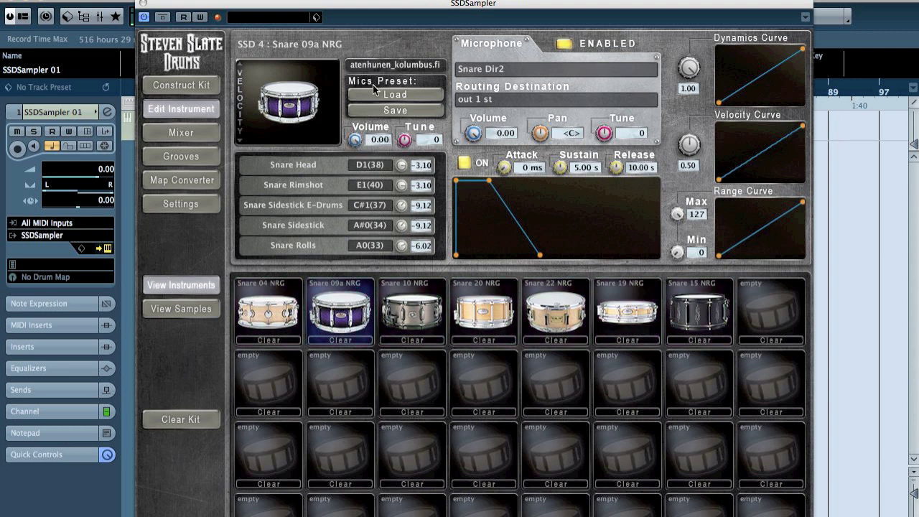
Step: Raise Snare 10 NRG's microphone and instrument volumes to 0.00 and adjust its tuning slightly
{"action": "left_click", "coordinate": [413, 308]}
{"action": "left_click_drag", "start_coordinate": [474, 118], "coordinate": [490, 66]}
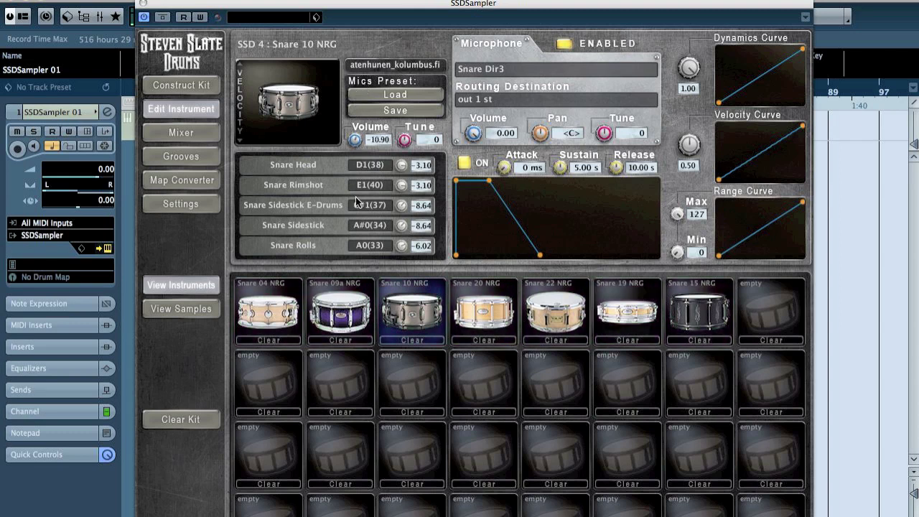
{"action": "left_click_drag", "start_coordinate": [421, 142], "coordinate": [445, 66]}
{"action": "mouse_move", "coordinate": [443, 137]}
{"action": "left_mouse_down"}
{"action": "mouse_move", "coordinate": [448, 266]}
{"action": "mouse_move", "coordinate": [430, 140]}
{"action": "left_mouse_up"}
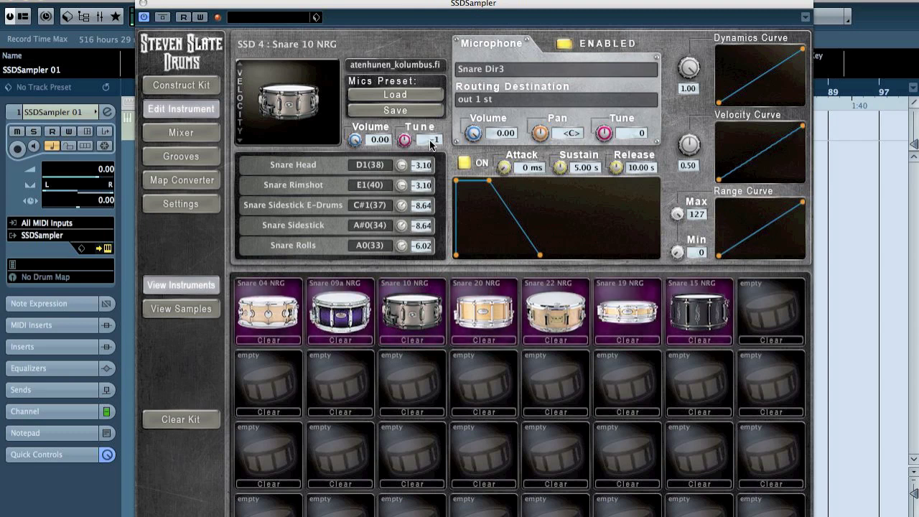
Step: Raise Snare 20 NRG's instrument and microphone volumes to 0.00
{"action": "left_click", "coordinate": [488, 294]}
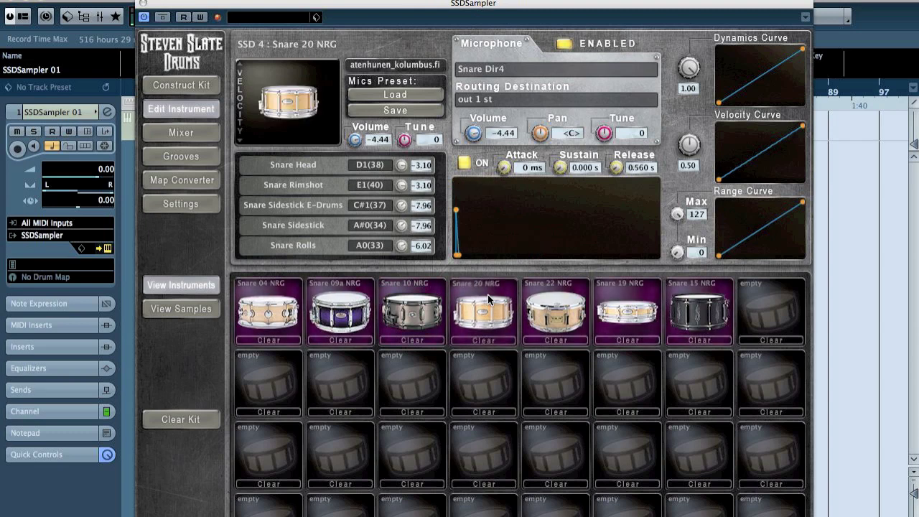
{"action": "left_click_drag", "start_coordinate": [367, 77], "coordinate": [369, 201]}
{"action": "left_click_drag", "start_coordinate": [368, 260], "coordinate": [406, 79]}
{"action": "left_click_drag", "start_coordinate": [485, 142], "coordinate": [488, 90]}
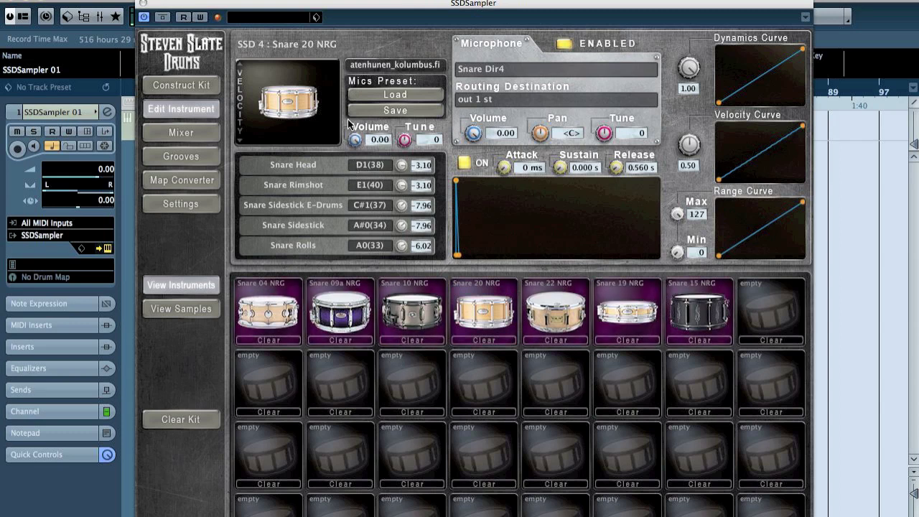
Step: Raise Snare 22 NRG's microphone and instrument volumes to 0.00
{"action": "left_click", "coordinate": [551, 280]}
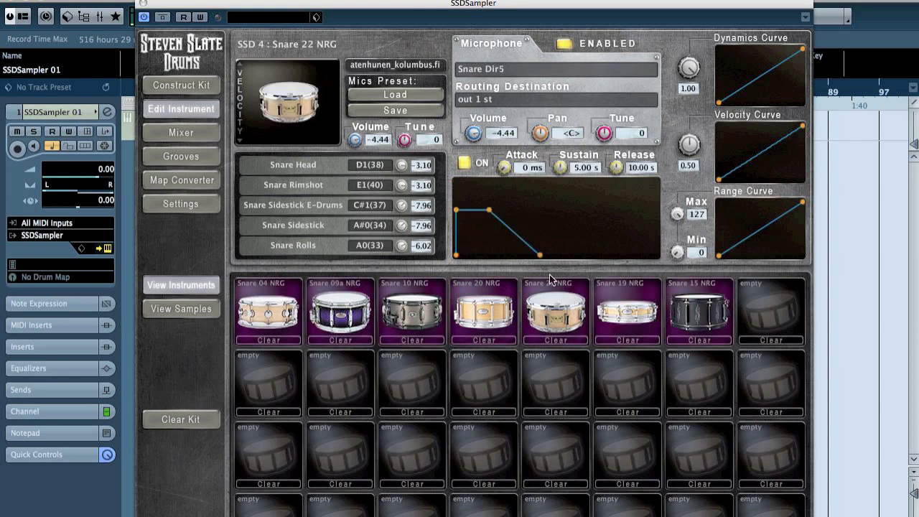
{"action": "left_click_drag", "start_coordinate": [473, 134], "coordinate": [471, 43]}
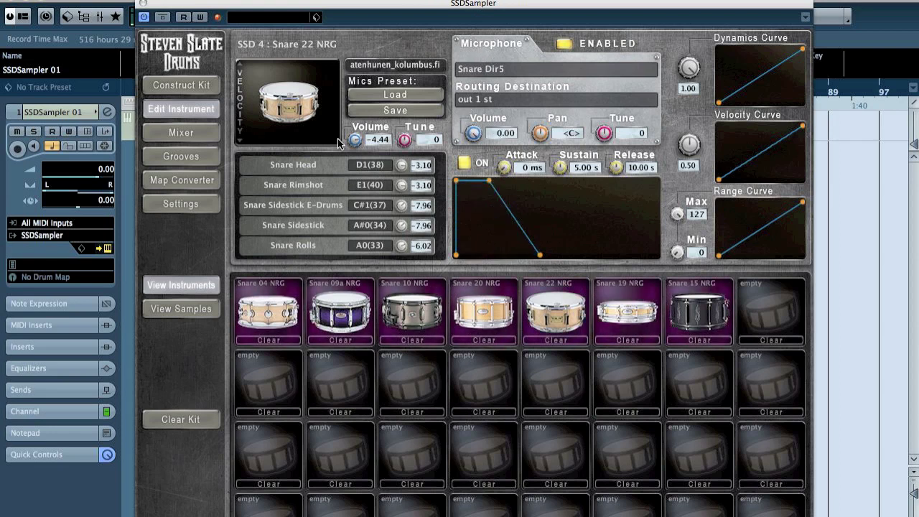
{"action": "left_click_drag", "start_coordinate": [352, 139], "coordinate": [352, 51]}
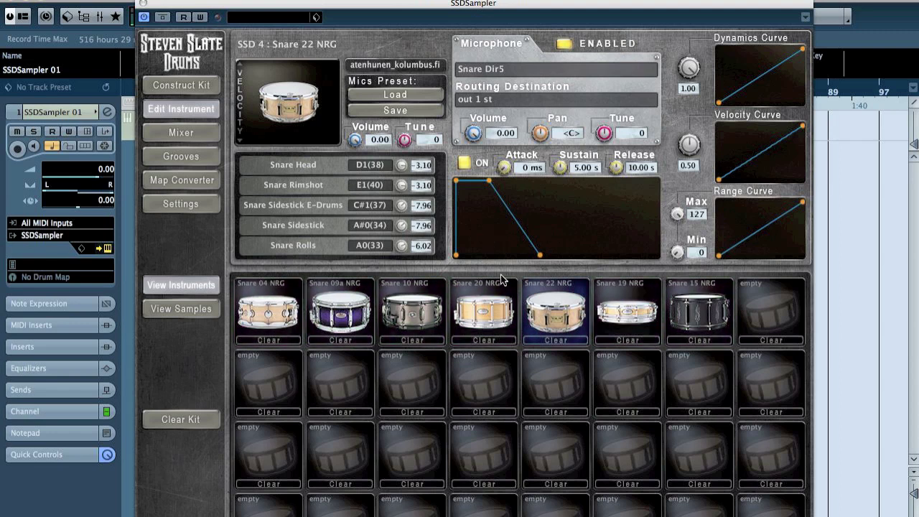
Step: Remove Snare 22 NRG from the kit and raise Snare 19 NRG's instrument and microphone volumes to 0.00
{"action": "left_click", "coordinate": [563, 342]}
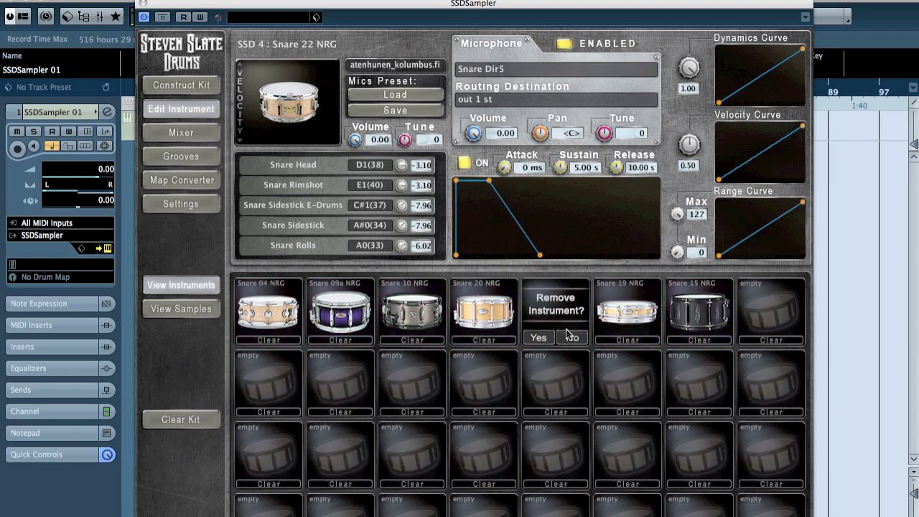
{"action": "left_click", "coordinate": [546, 338]}
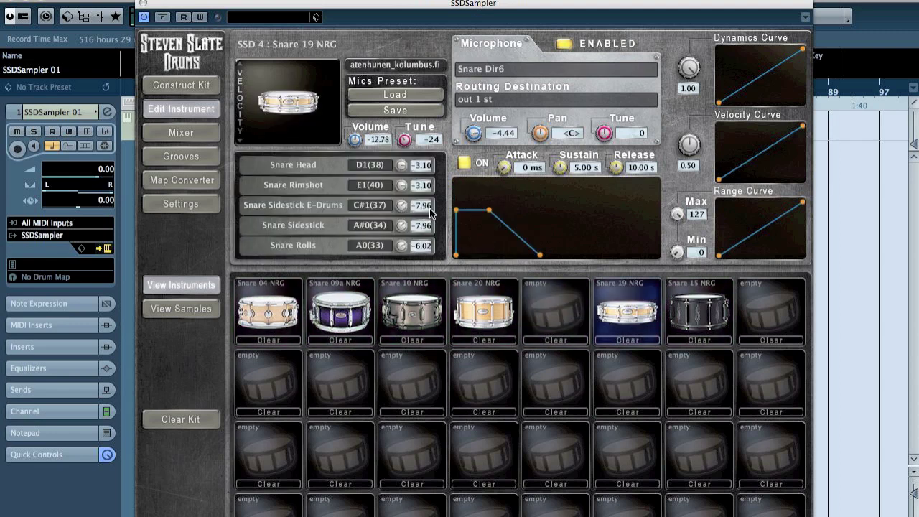
{"action": "left_click_drag", "start_coordinate": [354, 141], "coordinate": [355, 51]}
{"action": "left_click_drag", "start_coordinate": [474, 141], "coordinate": [470, 73]}
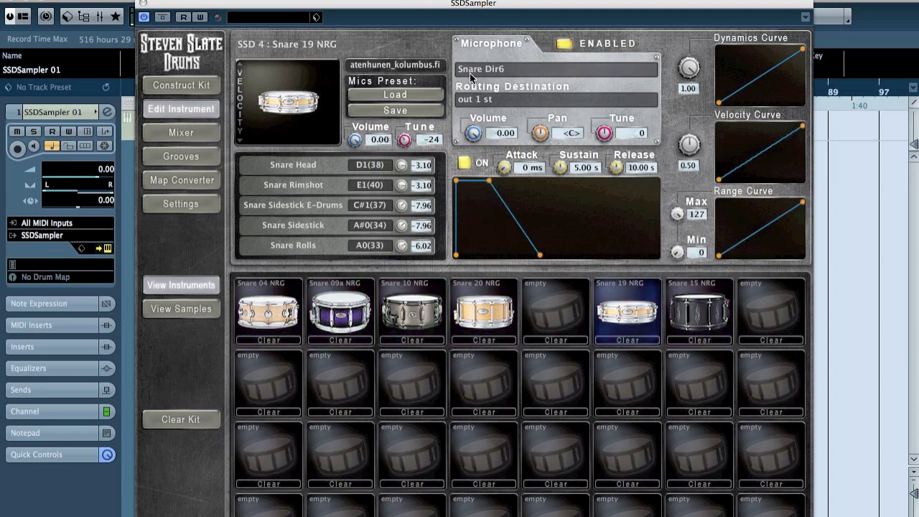
{"action": "left_click_drag", "start_coordinate": [355, 139], "coordinate": [350, 228]}
{"action": "left_click_drag", "start_coordinate": [355, 139], "coordinate": [346, 110]}
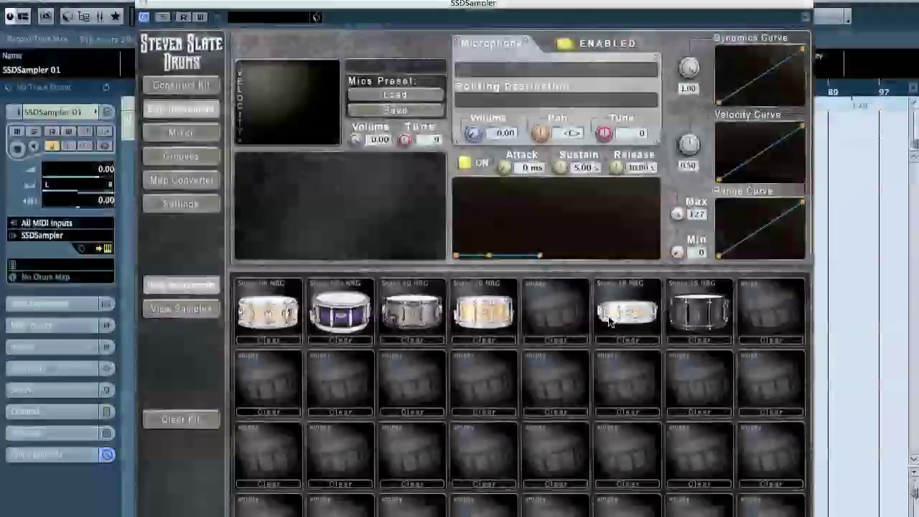
Step: Move Snare 19 NRG and Snare 15 NRG one slot back to fill the gap, and close the sampler window
{"action": "left_click_drag", "start_coordinate": [627, 309], "coordinate": [552, 301]}
{"action": "left_click_drag", "start_coordinate": [708, 308], "coordinate": [628, 309]}
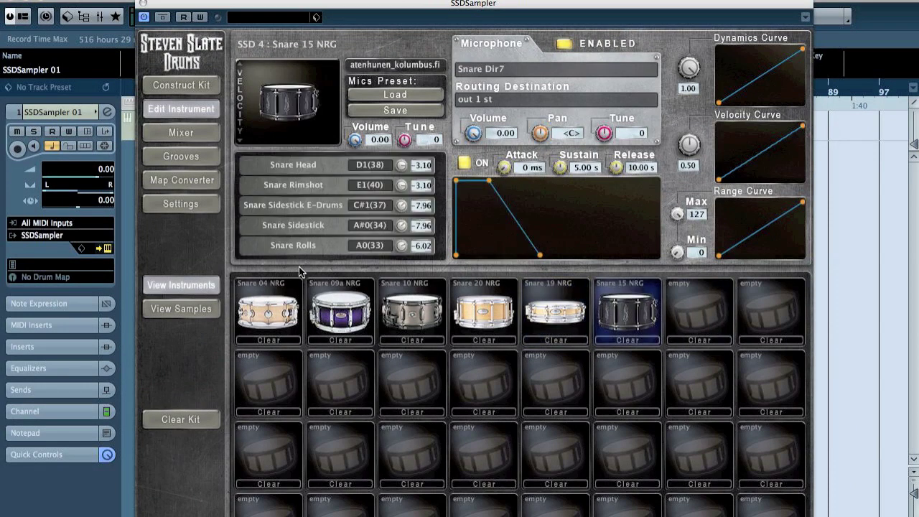
{"action": "left_click", "coordinate": [141, 4]}
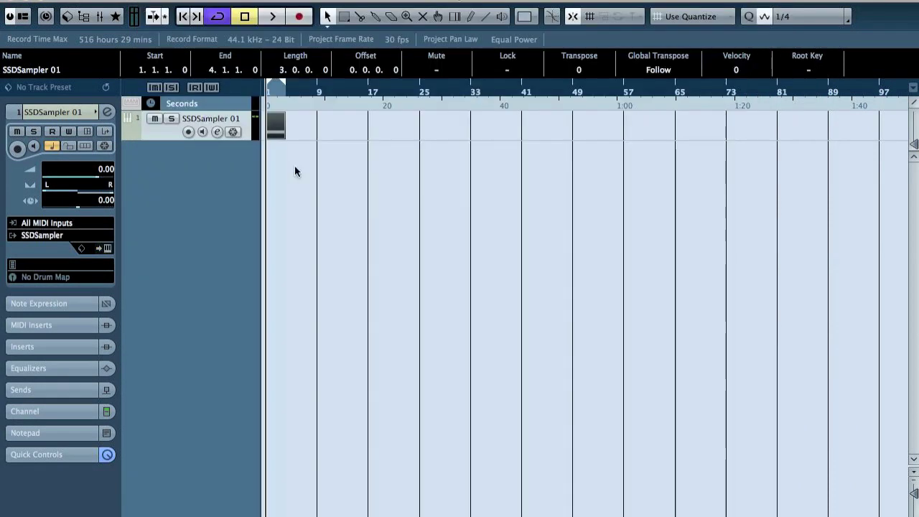
Step: Audition the snare pattern and load the Q10 Stereo equalizer into insert slot 2 of the SSDSampler 01 track
{"action": "key", "text": "space"}
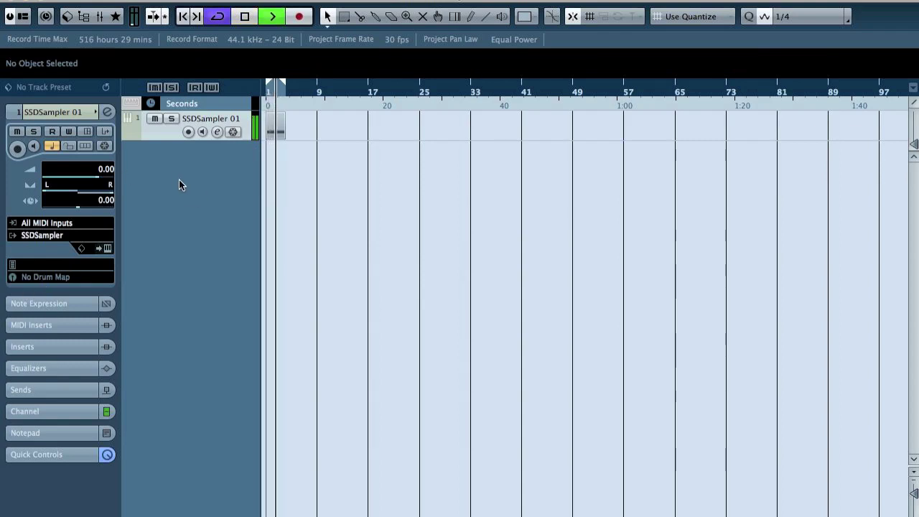
{"action": "key", "text": "e"}
{"action": "key", "text": "space"}
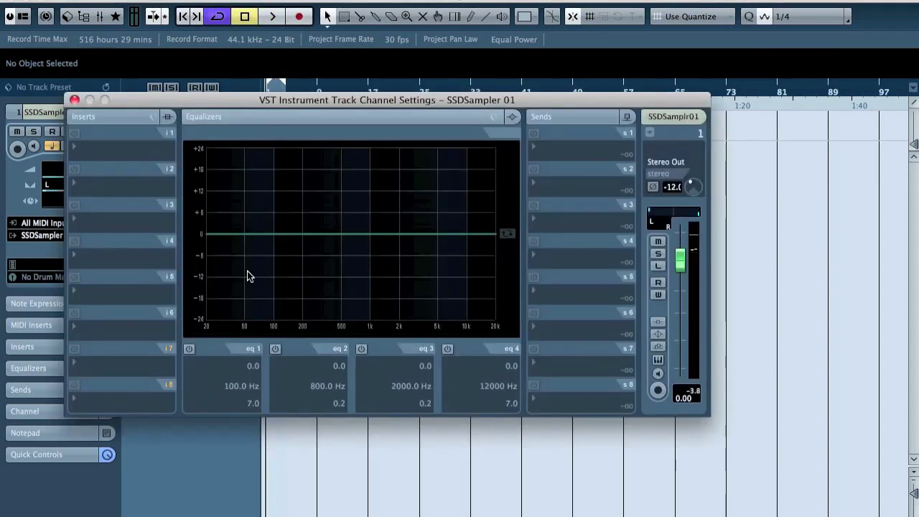
{"action": "left_click", "coordinate": [97, 181]}
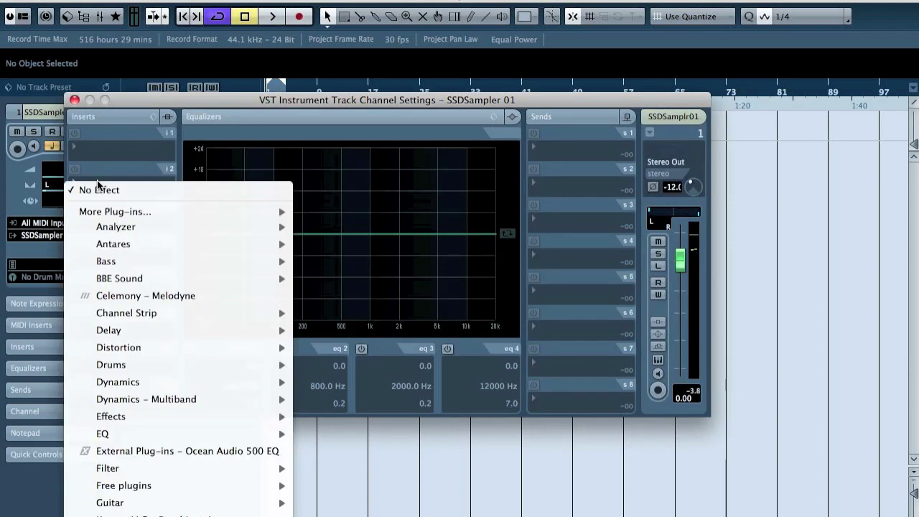
{"action": "mouse_move", "coordinate": [181, 433]}
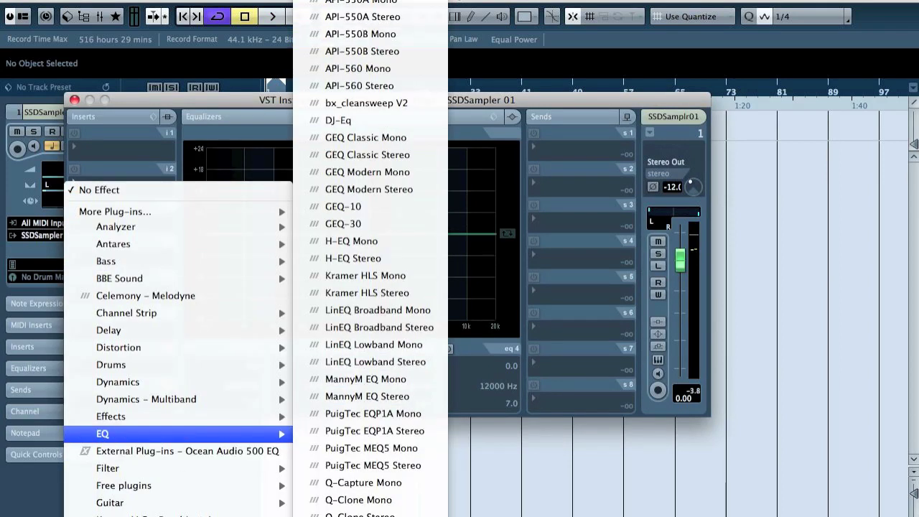
{"action": "left_click", "coordinate": [611, 36]}
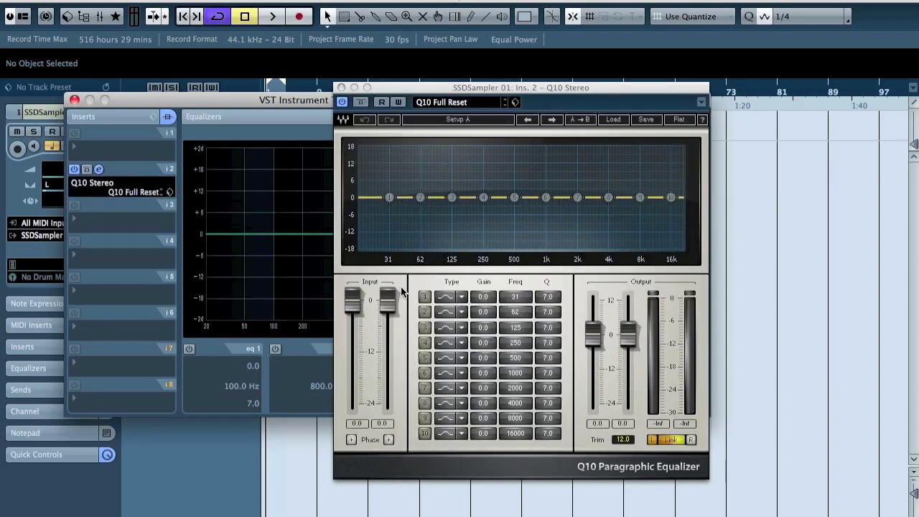
Step: Enable Q10 band 1 as a high-pass filter and raise its frequency to 111 Hz during playback
{"action": "left_click", "coordinate": [445, 299]}
{"action": "left_click", "coordinate": [425, 298]}
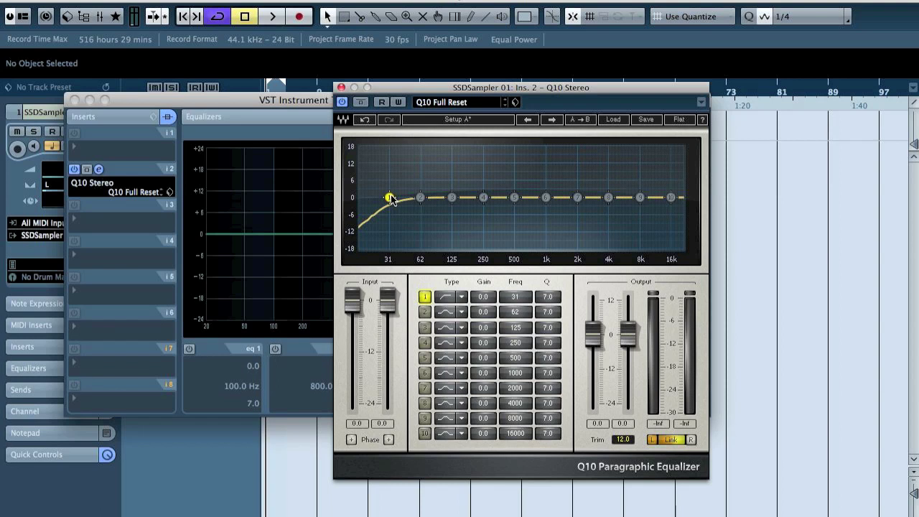
{"action": "key", "text": "space"}
{"action": "left_click_drag", "start_coordinate": [388, 199], "coordinate": [445, 199]}
{"action": "key", "text": "space"}
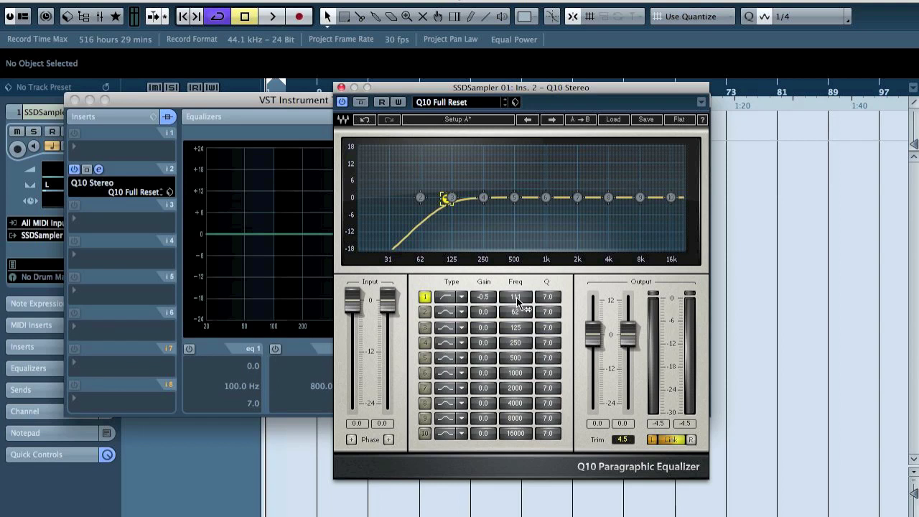
Step: Set the band 1 high-pass frequency to 138 Hz, comparing the sound with the equalizer bypassed and active
{"action": "key", "text": "space"}
{"action": "left_click_drag", "start_coordinate": [518, 299], "coordinate": [543, 298]}
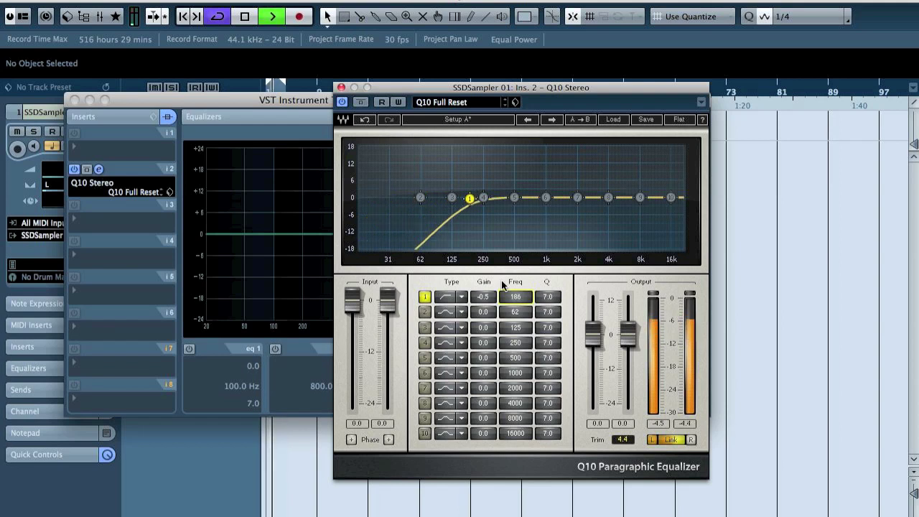
{"action": "left_click", "coordinate": [362, 99]}
{"action": "left_click_drag", "start_coordinate": [526, 297], "coordinate": [518, 295]}
{"action": "left_click", "coordinate": [362, 102]}
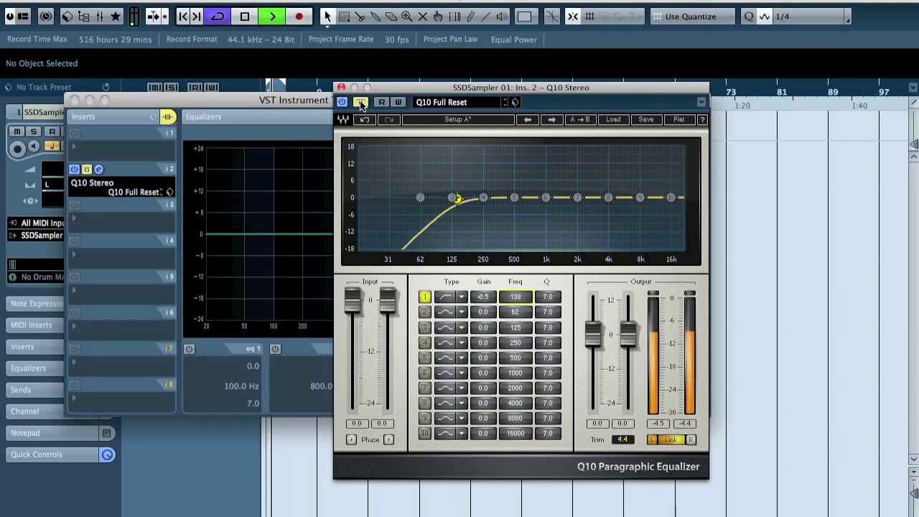
{"action": "left_click", "coordinate": [362, 102]}
{"action": "key", "text": "space"}
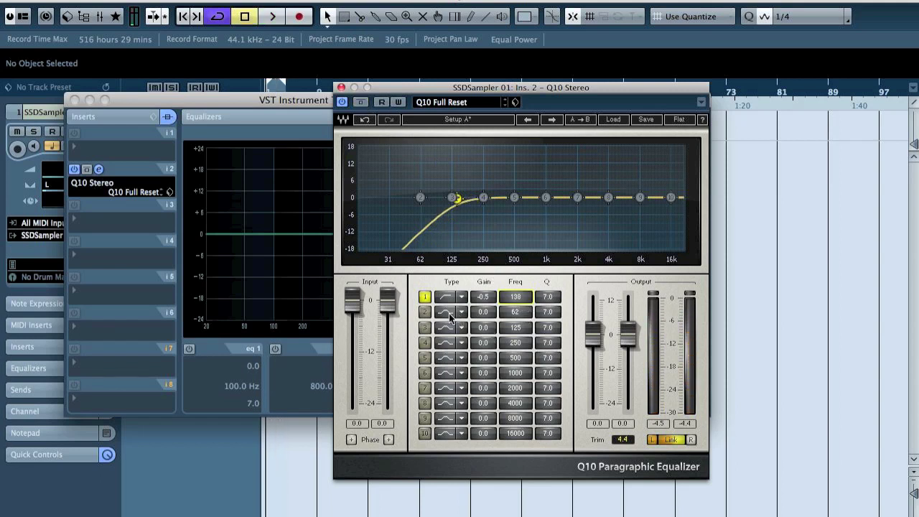
Step: Enable Q10 band 2, sweep it to 403 Hz and cut it by 4.9 dB, comparing the sound bypassed and active
{"action": "left_click", "coordinate": [429, 315]}
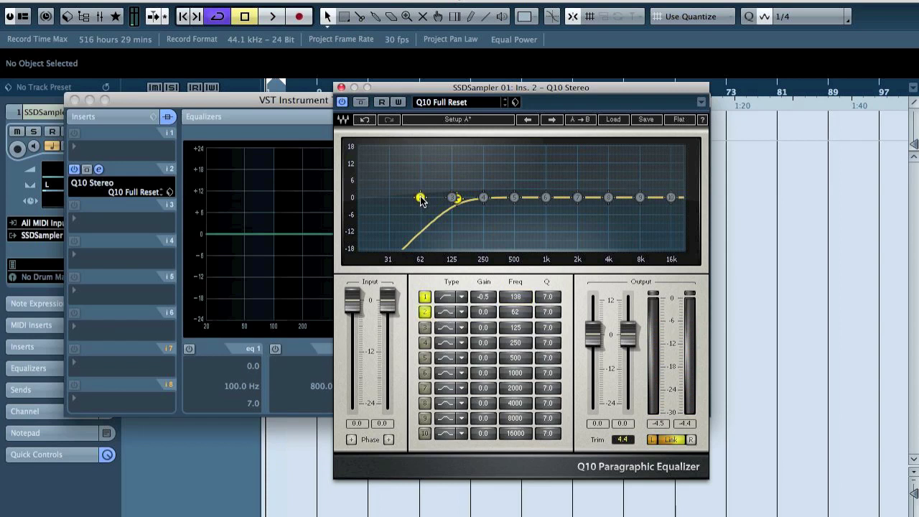
{"action": "left_click_drag", "start_coordinate": [421, 200], "coordinate": [505, 148]}
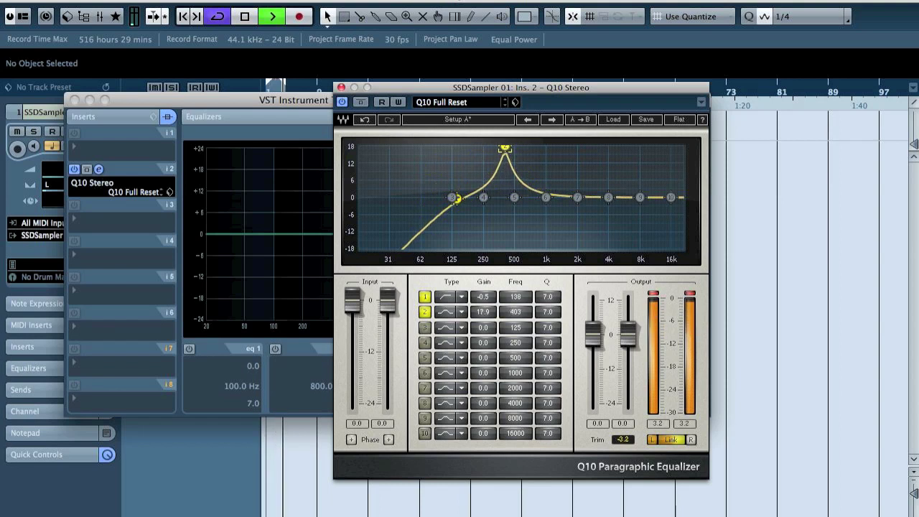
{"action": "key", "text": "space"}
{"action": "key", "text": "space"}
{"action": "left_click_drag", "start_coordinate": [483, 312], "coordinate": [482, 339]}
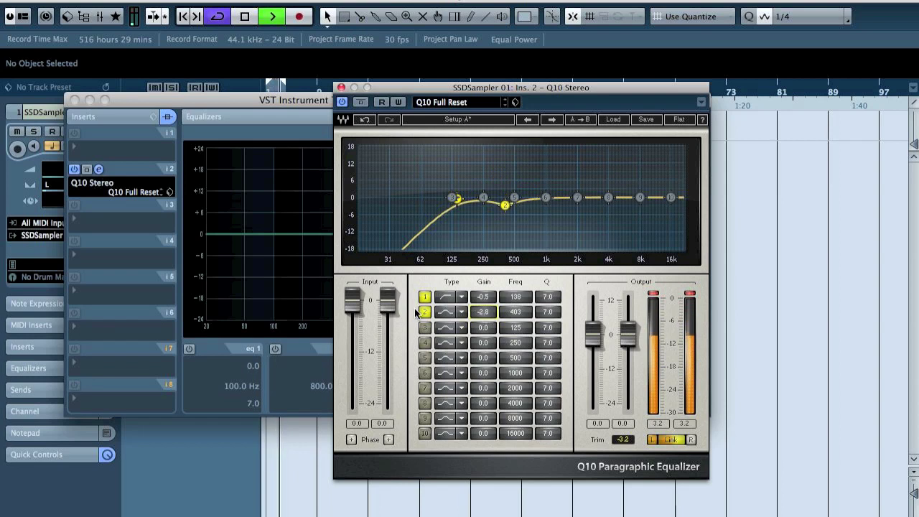
{"action": "left_click", "coordinate": [361, 103]}
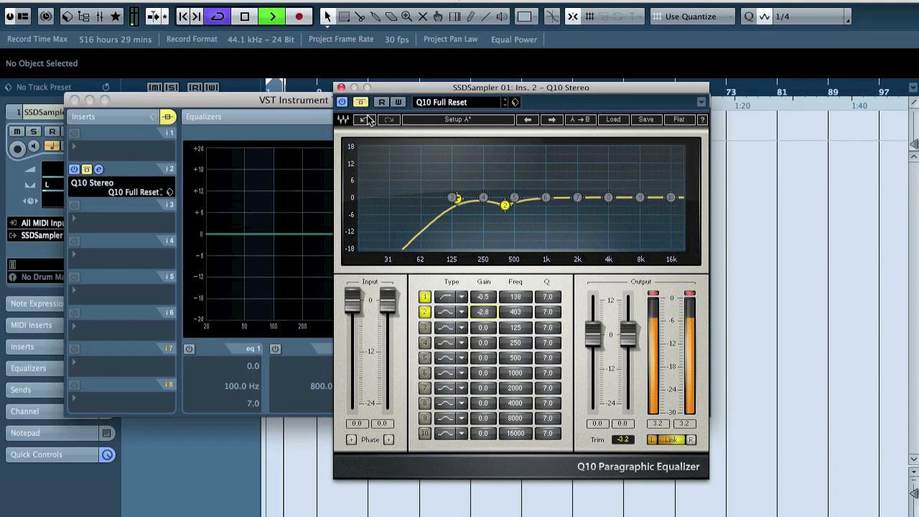
{"action": "left_click_drag", "start_coordinate": [483, 312], "coordinate": [483, 321]}
{"action": "left_click", "coordinate": [361, 102]}
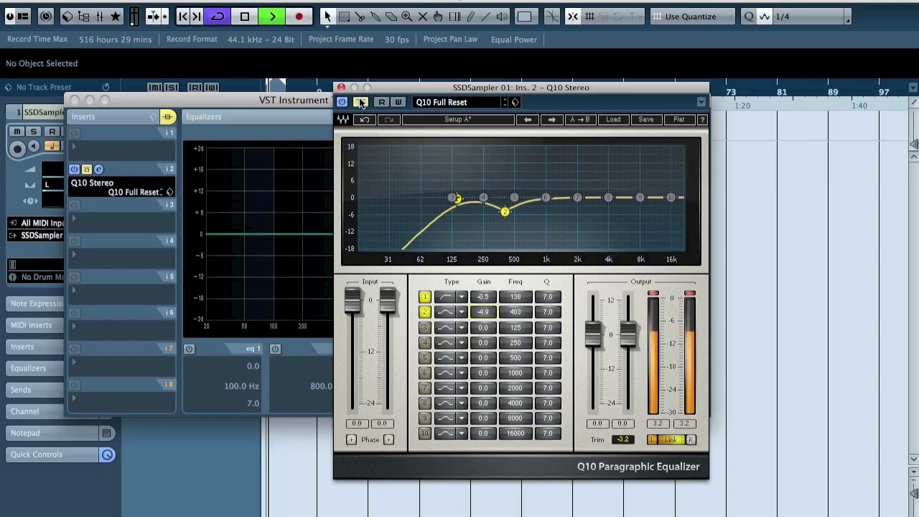
{"action": "key", "text": "space"}
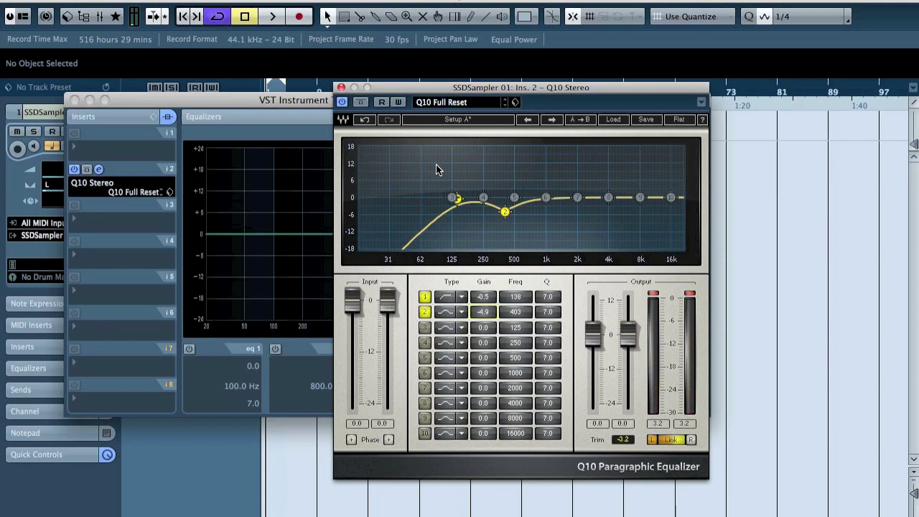
Step: Sweep Q10 band 3 to 760 Hz and set its gain to -1.3 dB, comparing the sound with and without equalization
{"action": "left_click_drag", "start_coordinate": [454, 199], "coordinate": [454, 198]}
{"action": "key", "text": "space"}
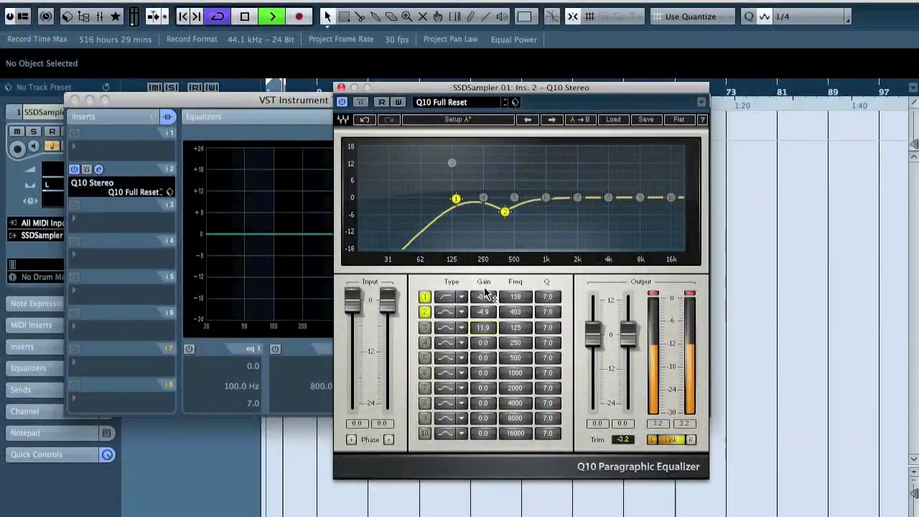
{"action": "left_click_drag", "start_coordinate": [453, 163], "coordinate": [527, 155]}
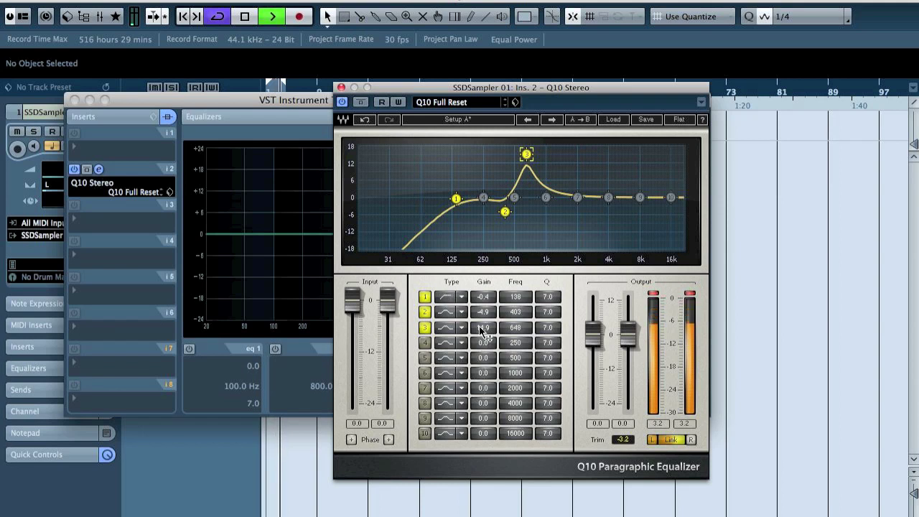
{"action": "left_click_drag", "start_coordinate": [484, 333], "coordinate": [485, 373]}
{"action": "left_click", "coordinate": [425, 328]}
{"action": "left_click", "coordinate": [425, 329]}
{"action": "left_click_drag", "start_coordinate": [528, 201], "coordinate": [534, 147]}
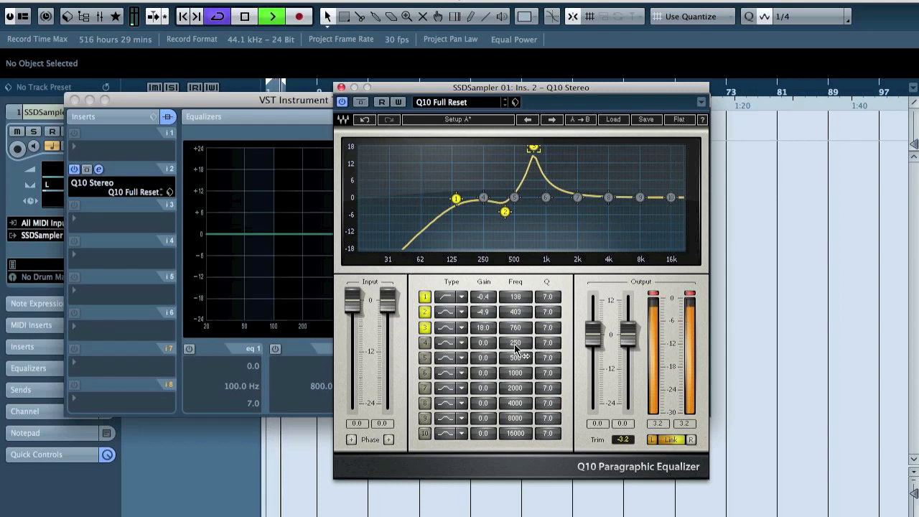
{"action": "left_click_drag", "start_coordinate": [533, 147], "coordinate": [534, 200]}
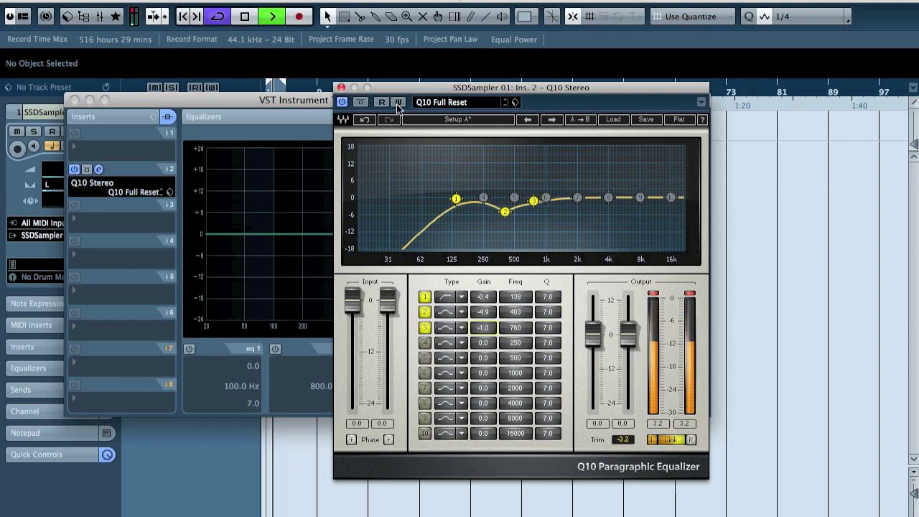
{"action": "left_click", "coordinate": [365, 102]}
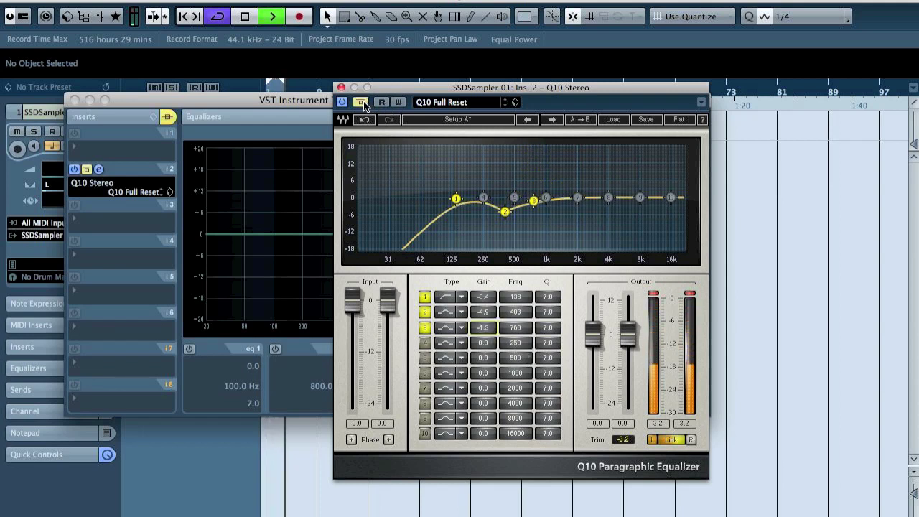
{"action": "left_click", "coordinate": [364, 104]}
Step: Sweep Q10 band 5 to 1172 Hz and set its gain to -0.9 dB, checking the result against bypass
{"action": "left_click_drag", "start_coordinate": [516, 198], "coordinate": [553, 151]}
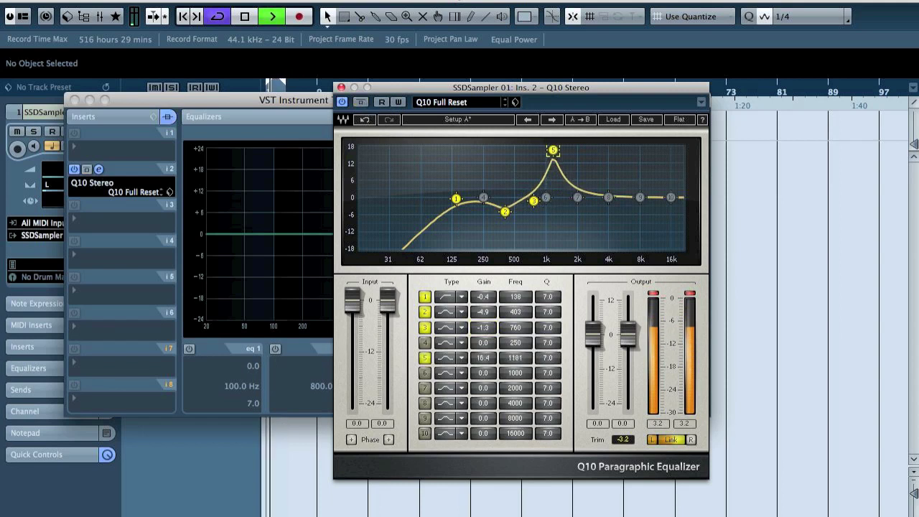
{"action": "left_click_drag", "start_coordinate": [488, 356], "coordinate": [487, 405]}
{"action": "left_click", "coordinate": [361, 102]}
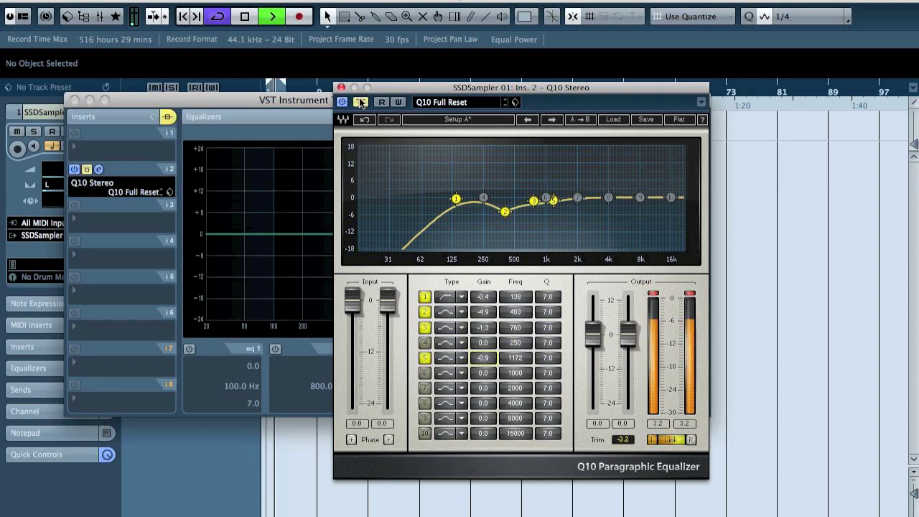
{"action": "left_click", "coordinate": [361, 102]}
Step: Enable Q10 band 4 as a narrow notch at 233 Hz with Q 100 and -10.8 dB gain, and stop playback
{"action": "left_click", "coordinate": [425, 343]}
{"action": "left_click_drag", "start_coordinate": [484, 343], "coordinate": [483, 309]}
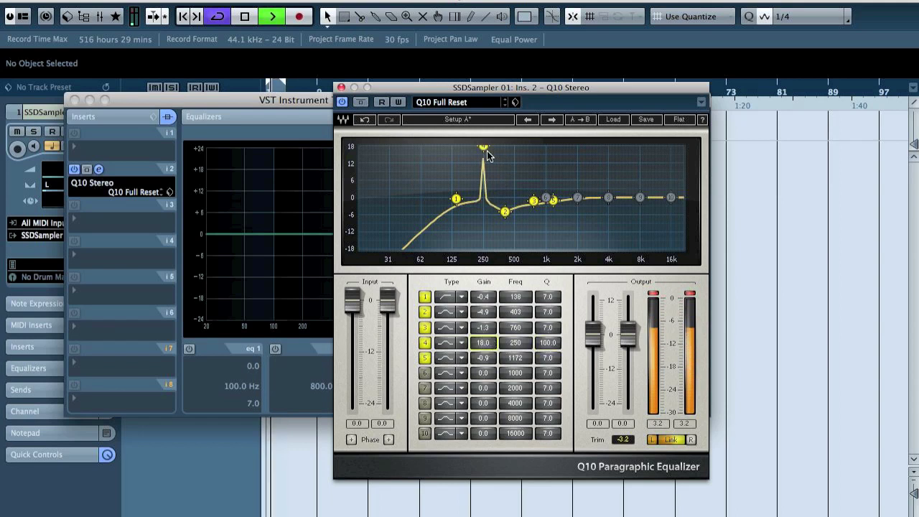
{"action": "left_click_drag", "start_coordinate": [483, 147], "coordinate": [480, 148]}
{"action": "left_click_drag", "start_coordinate": [480, 349], "coordinate": [480, 388]}
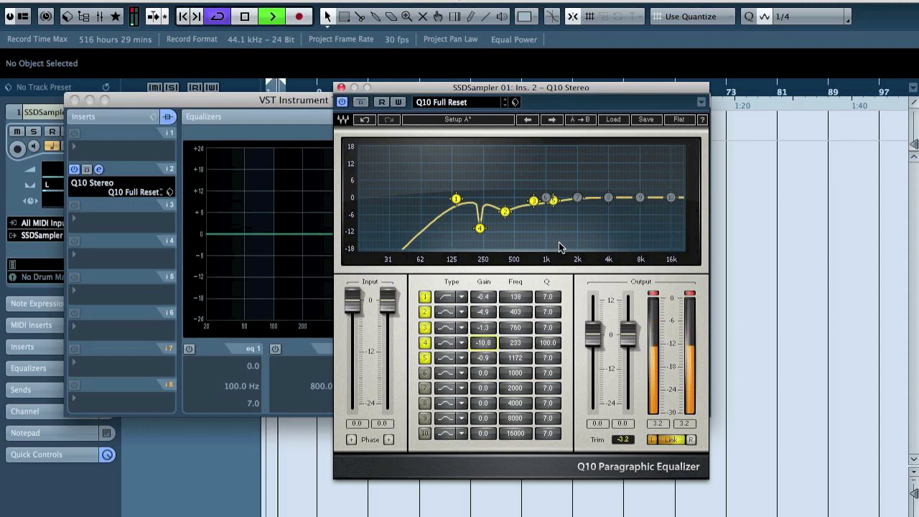
{"action": "key", "text": "space"}
Step: Enable Q10 band 6 as a narrow notch at 1015 Hz with Q 100 and -10.4 dB gain, comparing bypassed and active sound
{"action": "left_click", "coordinate": [426, 373]}
{"action": "scroll", "coordinate": [481, 374], "scroll_direction": "up", "scroll_amount": 9}
{"action": "left_click_drag", "start_coordinate": [543, 373], "coordinate": [544, 338]}
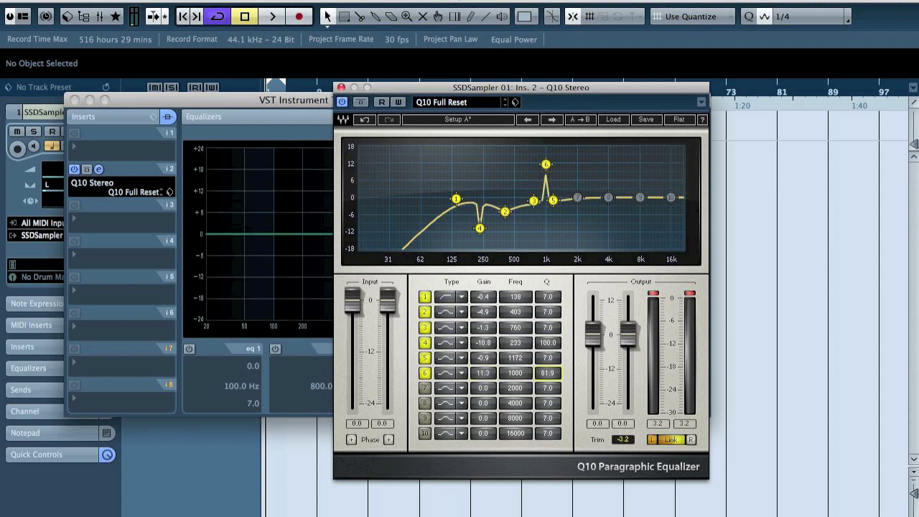
{"action": "key", "text": "space"}
{"action": "left_click_drag", "start_coordinate": [545, 164], "coordinate": [547, 147]}
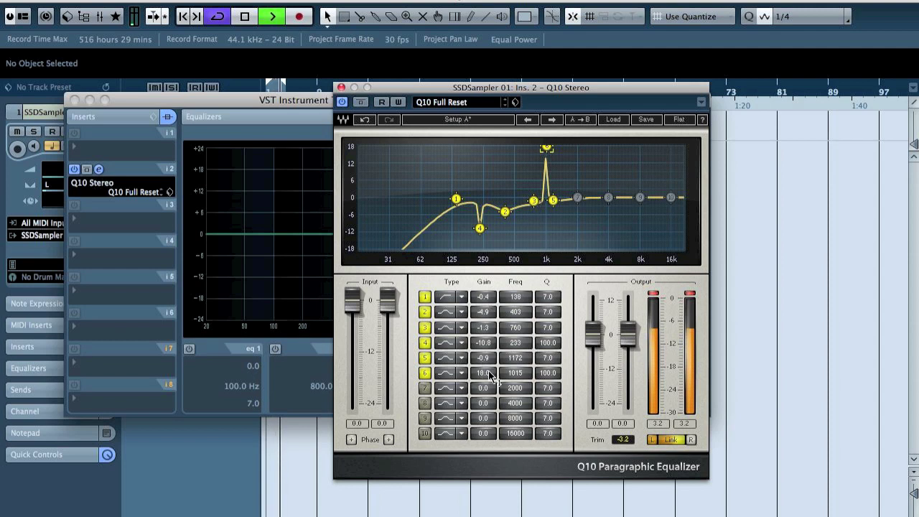
{"action": "left_click_drag", "start_coordinate": [485, 373], "coordinate": [485, 422]}
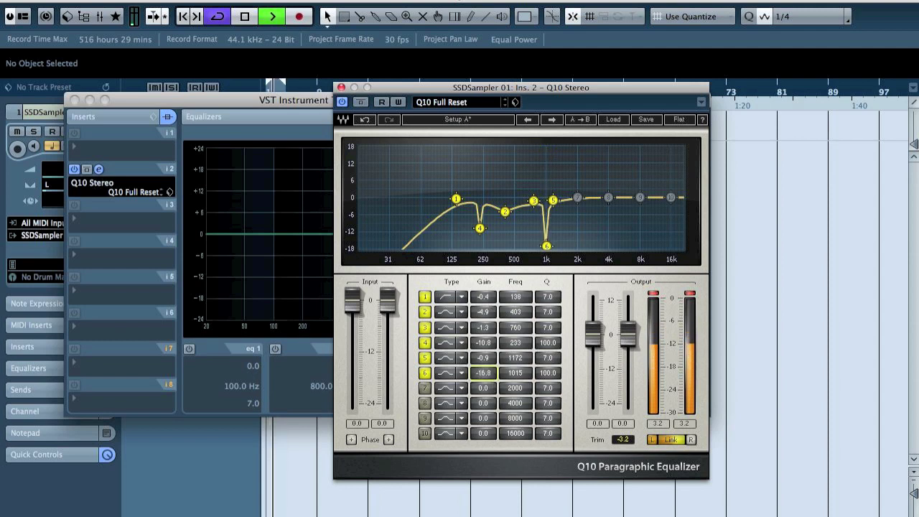
{"action": "left_click", "coordinate": [361, 103]}
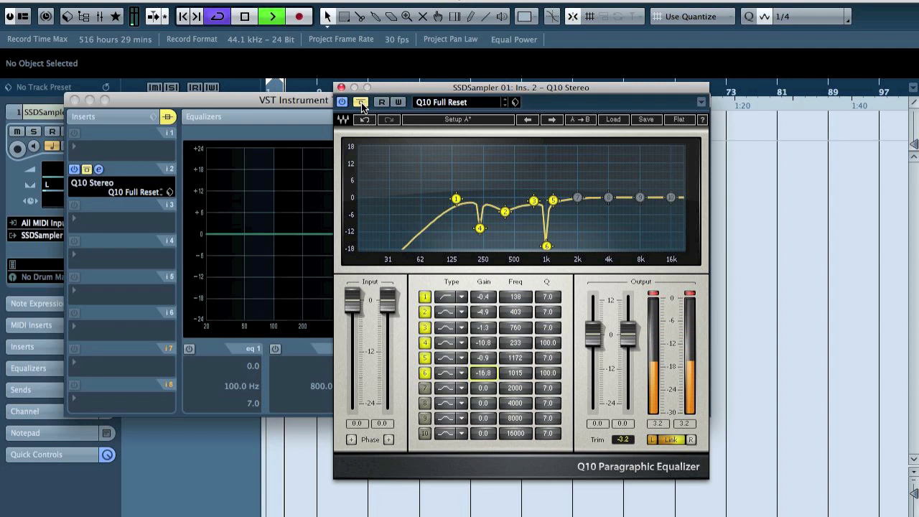
{"action": "left_click", "coordinate": [361, 103]}
{"action": "left_click_drag", "start_coordinate": [487, 373], "coordinate": [487, 364]}
Step: Sweep Q10 band 7 to 2466 Hz during playback and set its gain to -1.3 dB, comparing against bypass
{"action": "left_click_drag", "start_coordinate": [578, 198], "coordinate": [582, 148]}
{"action": "key", "text": "space"}
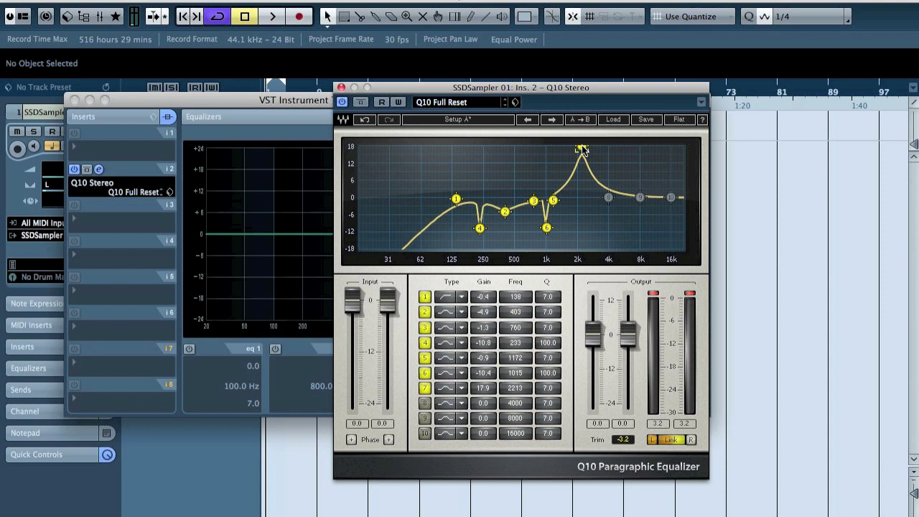
{"action": "key", "text": "space"}
{"action": "left_click_drag", "start_coordinate": [583, 149], "coordinate": [587, 148]}
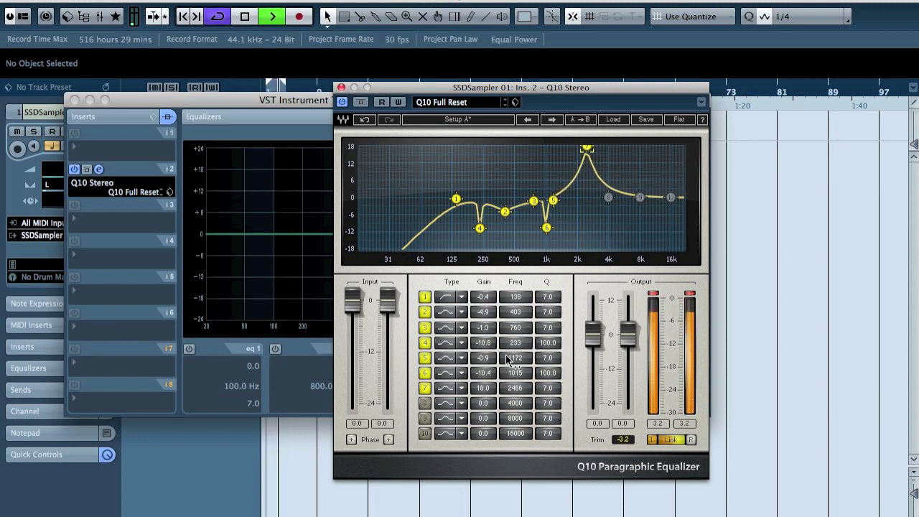
{"action": "left_click_drag", "start_coordinate": [483, 387], "coordinate": [483, 444]}
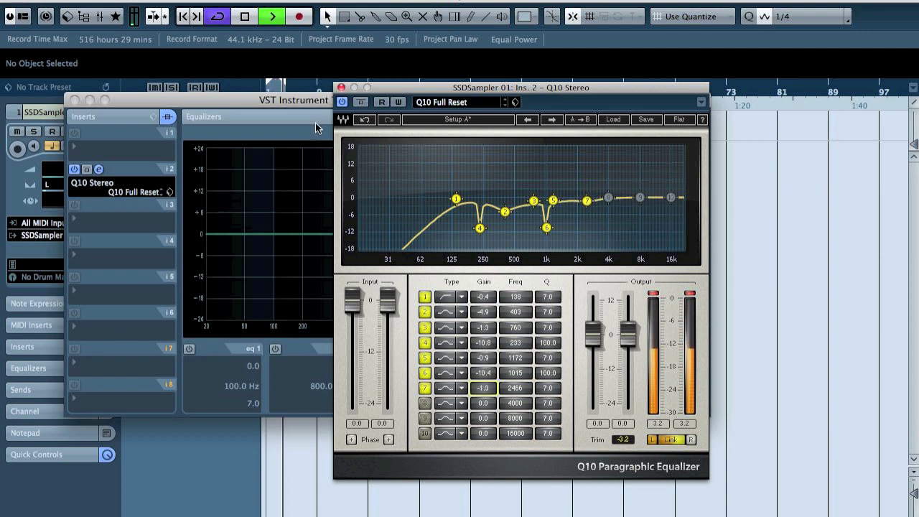
{"action": "left_click", "coordinate": [362, 103]}
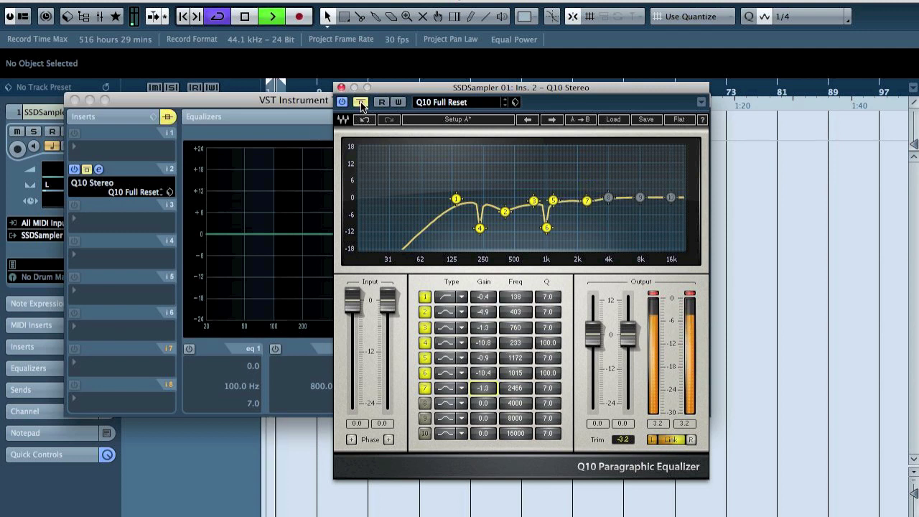
{"action": "left_click", "coordinate": [361, 103]}
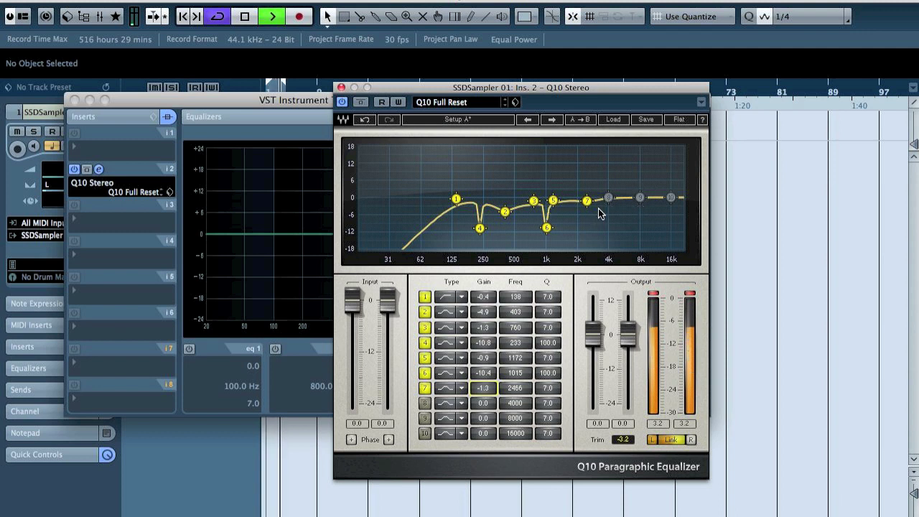
Step: Enable Q10 band 8 as a narrow notch at 1986 Hz with Q 73.5 and -9.3 dB gain, comparing against bypass
{"action": "left_click", "coordinate": [425, 403]}
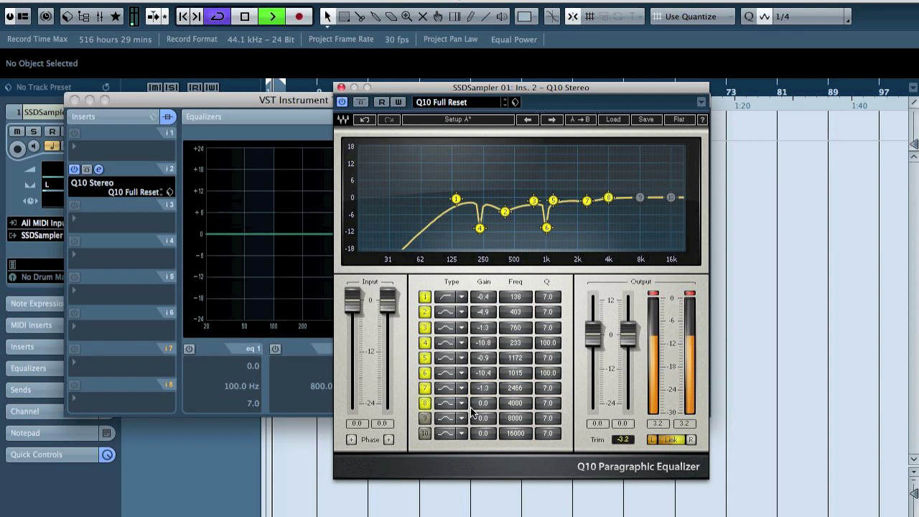
{"action": "left_click_drag", "start_coordinate": [551, 404], "coordinate": [550, 381]}
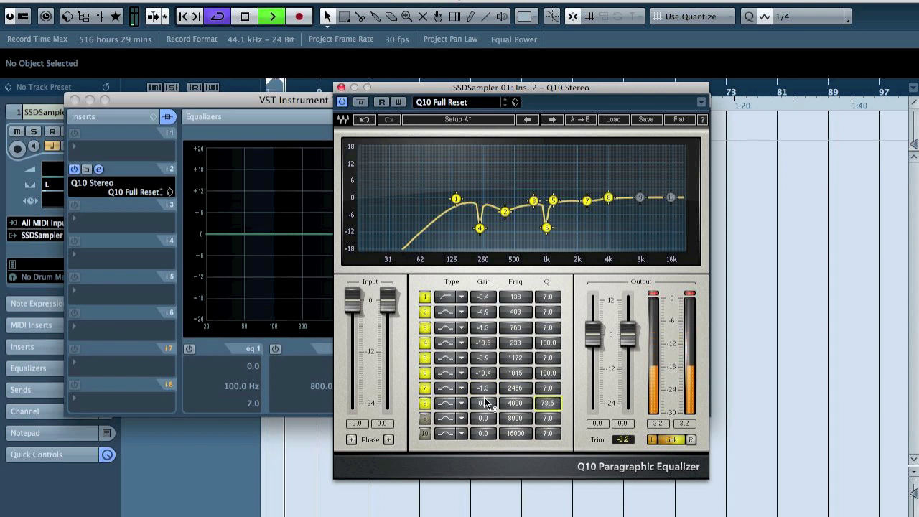
{"action": "left_click_drag", "start_coordinate": [486, 404], "coordinate": [486, 360]}
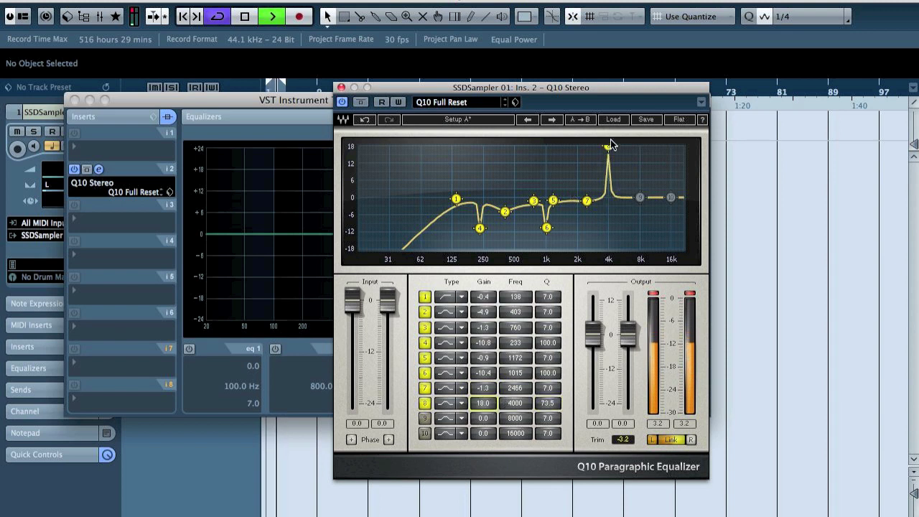
{"action": "mouse_move", "coordinate": [609, 148]}
{"action": "left_mouse_down"}
{"action": "mouse_move", "coordinate": [561, 148]}
{"action": "mouse_move", "coordinate": [578, 148]}
{"action": "mouse_move", "coordinate": [577, 225]}
{"action": "left_mouse_up"}
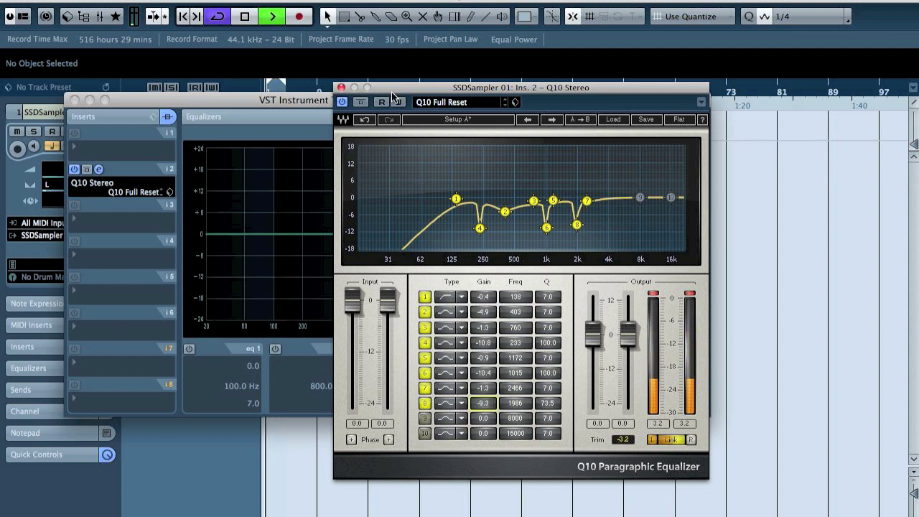
{"action": "left_click", "coordinate": [362, 102]}
{"action": "left_click", "coordinate": [362, 104]}
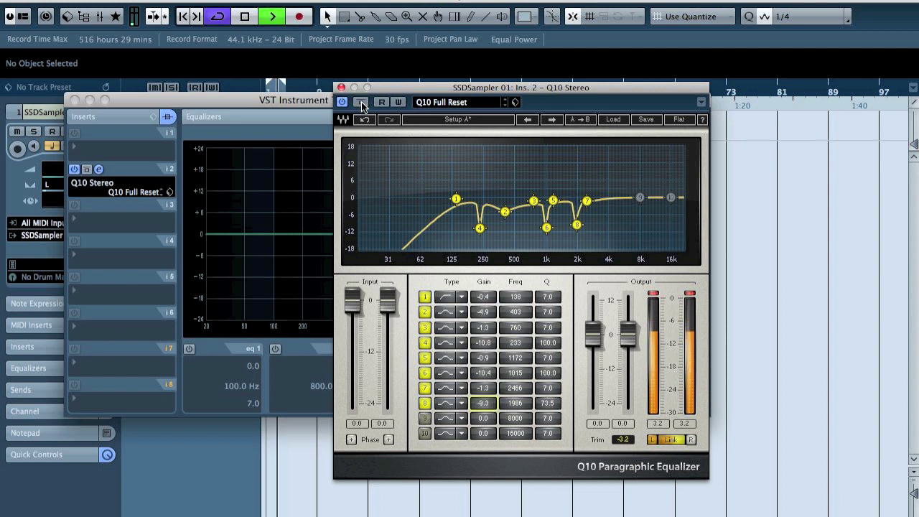
Step: Set Q10 band 9 to 4522 Hz with Q 8.2 and -1.5 dB gain, toggling the band to compare the sound
{"action": "left_click_drag", "start_coordinate": [640, 199], "coordinate": [614, 163]}
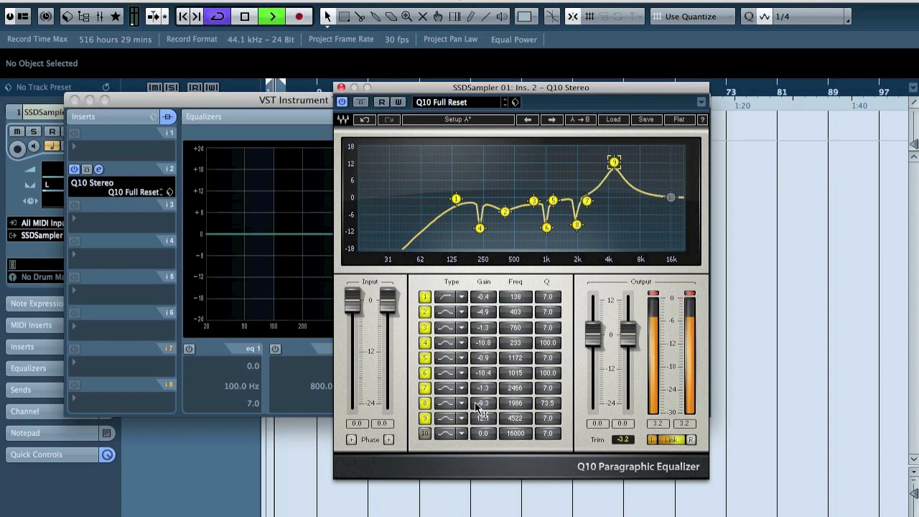
{"action": "left_click_drag", "start_coordinate": [548, 419], "coordinate": [549, 411]}
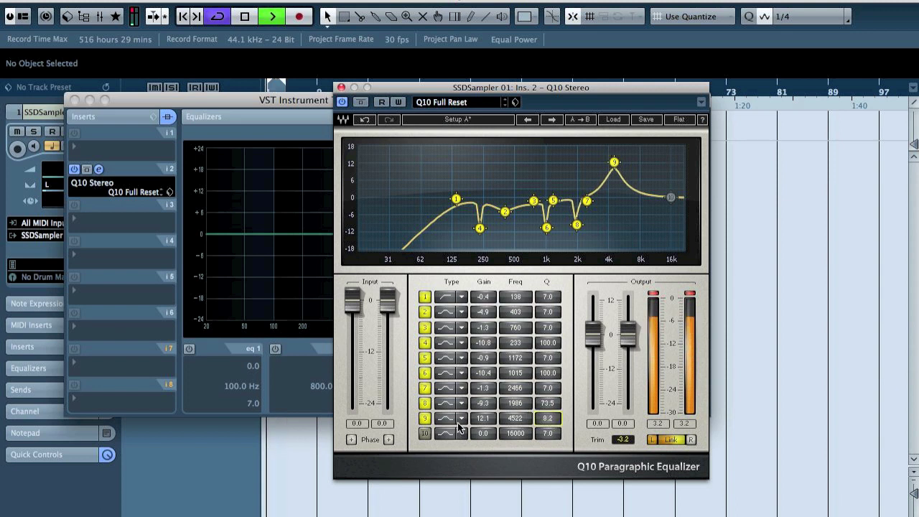
{"action": "left_click_drag", "start_coordinate": [483, 418], "coordinate": [484, 437]}
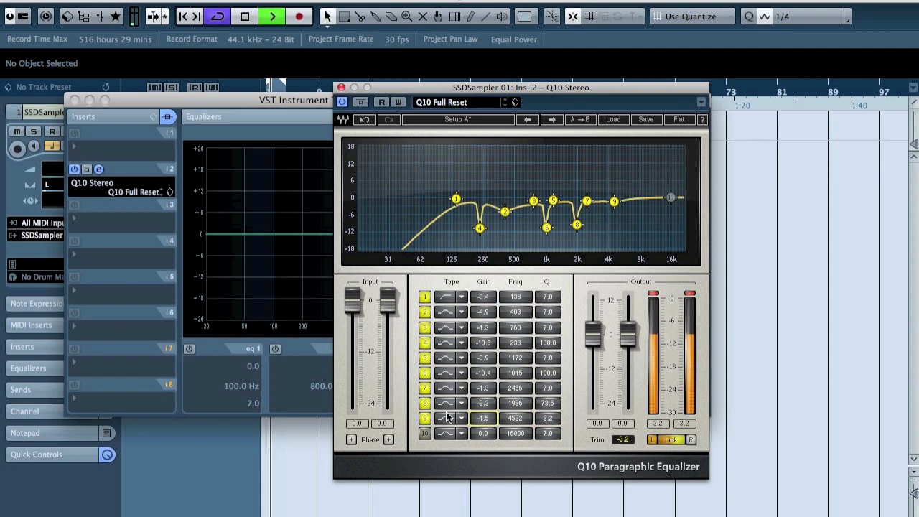
{"action": "left_click", "coordinate": [424, 419]}
{"action": "left_click", "coordinate": [425, 419]}
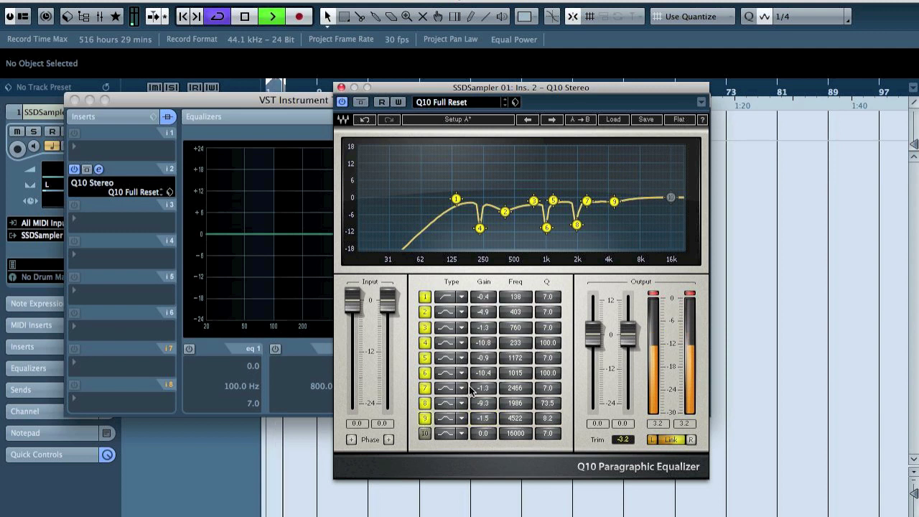
Step: Set Q10 band 10 to 8058 Hz with Q 29.5 and -4.8 dB gain, compare against bypass, stop playback and close the equalizer
{"action": "left_click_drag", "start_coordinate": [672, 198], "coordinate": [651, 151]}
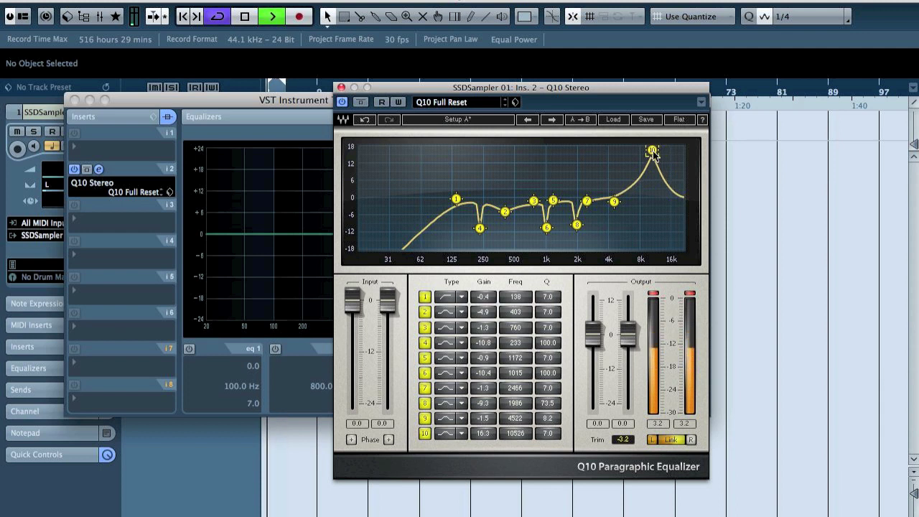
{"action": "left_click_drag", "start_coordinate": [560, 438], "coordinate": [560, 416]}
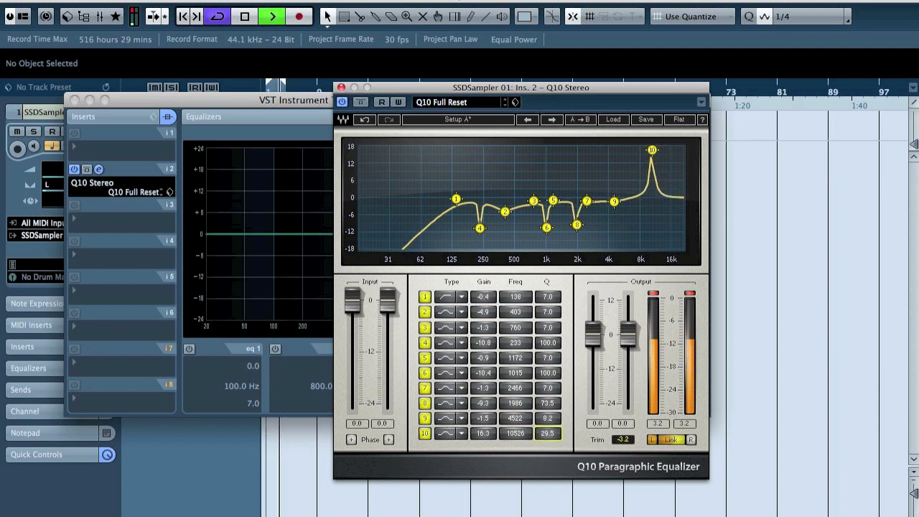
{"action": "left_click_drag", "start_coordinate": [652, 150], "coordinate": [640, 149]}
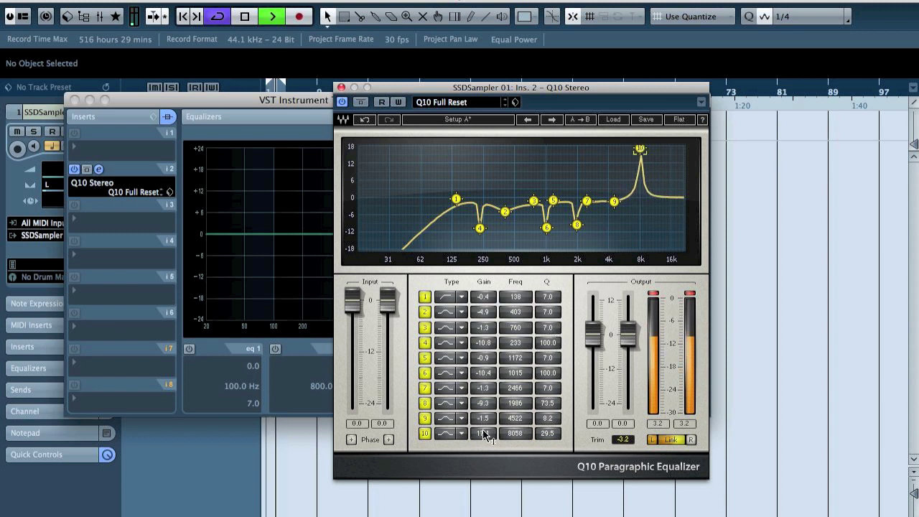
{"action": "left_click_drag", "start_coordinate": [487, 441], "coordinate": [487, 473]}
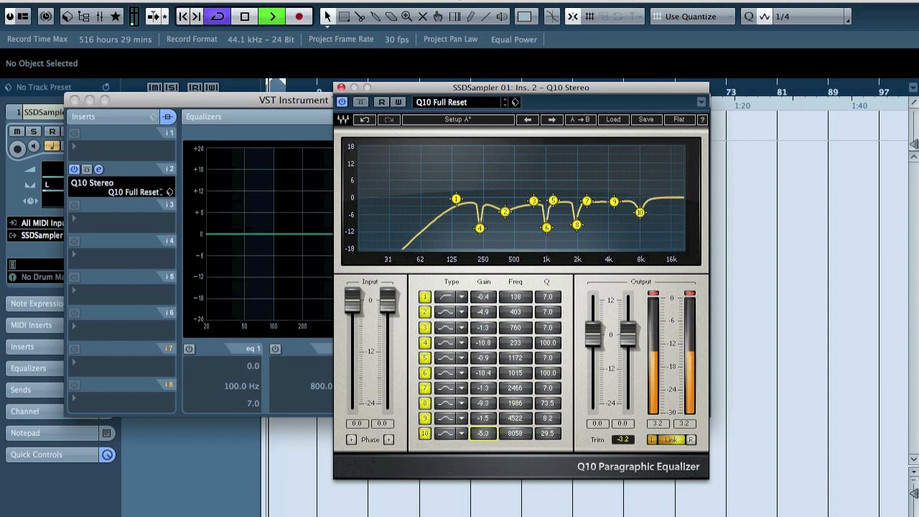
{"action": "left_click", "coordinate": [361, 102]}
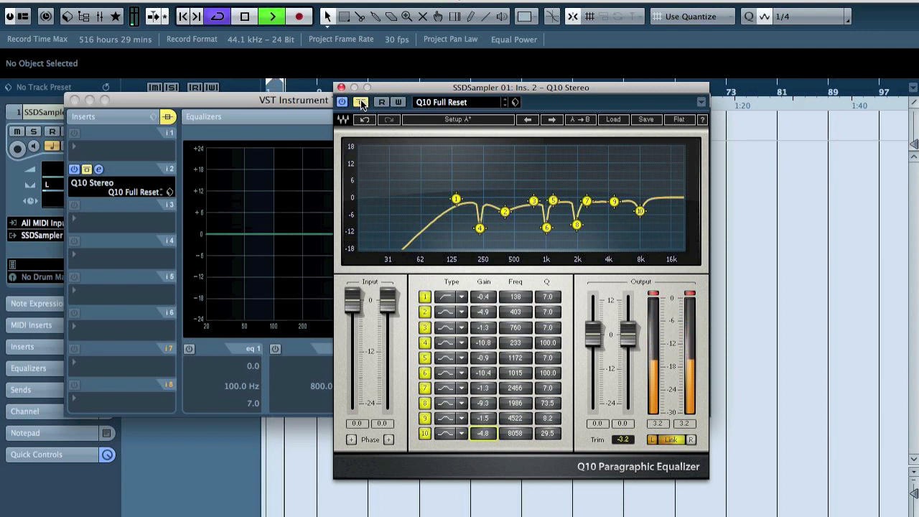
{"action": "left_click", "coordinate": [362, 102]}
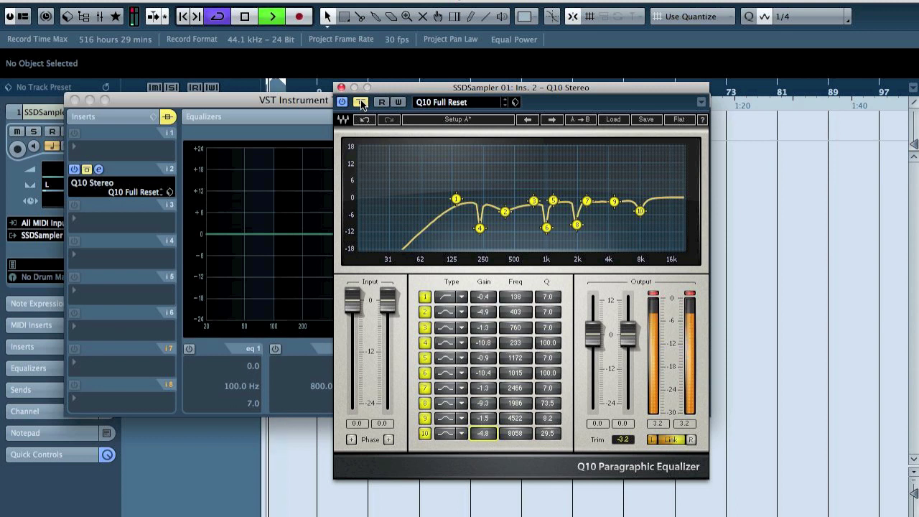
{"action": "key", "text": "space"}
{"action": "left_click", "coordinate": [341, 87]}
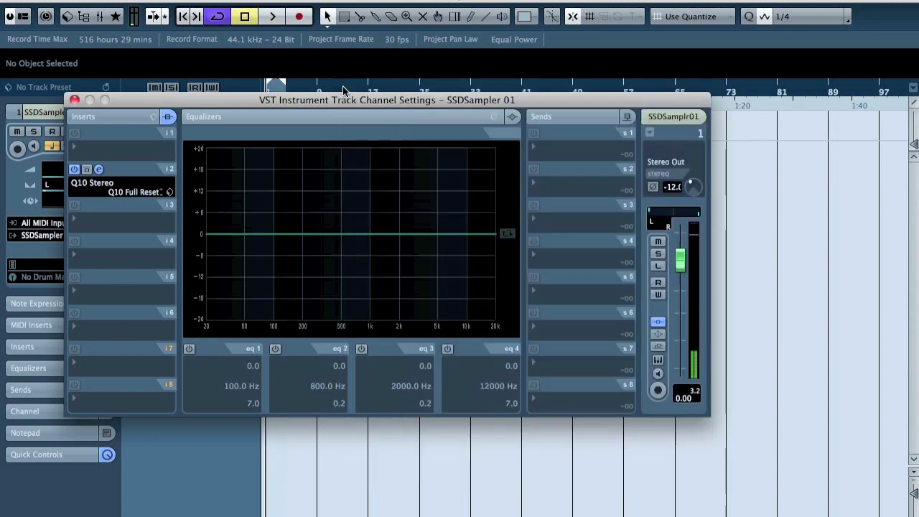
Step: Insert the NLS Channel Stereo distortion plug-in in insert slot 3 and choose the Mike studio model
{"action": "left_click", "coordinate": [100, 219]}
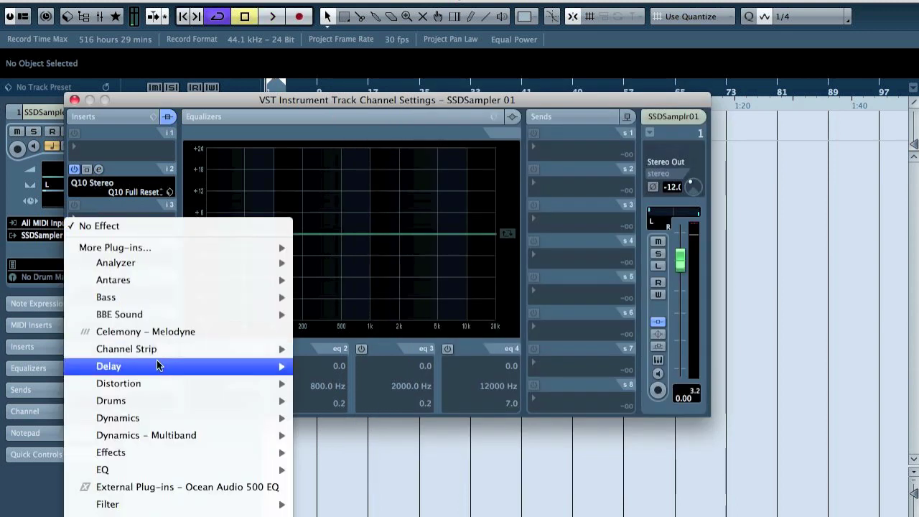
{"action": "mouse_move", "coordinate": [153, 389]}
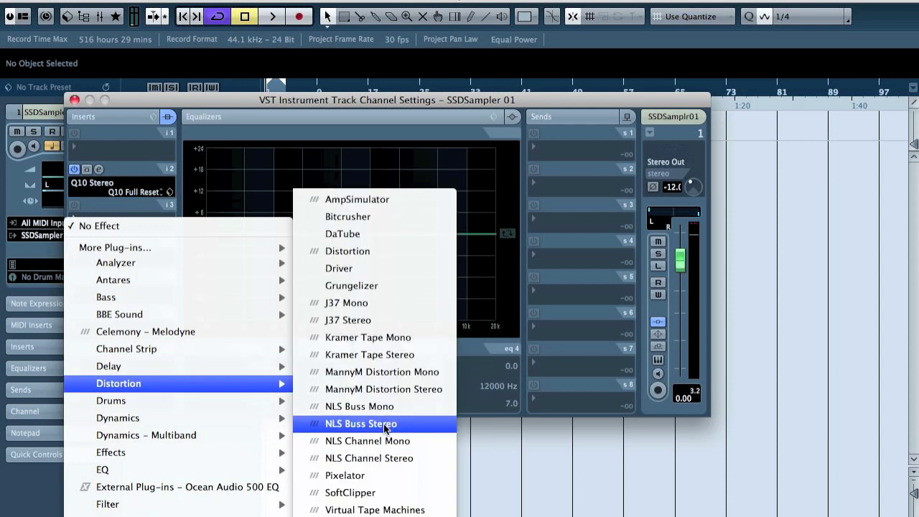
{"action": "left_click", "coordinate": [394, 464]}
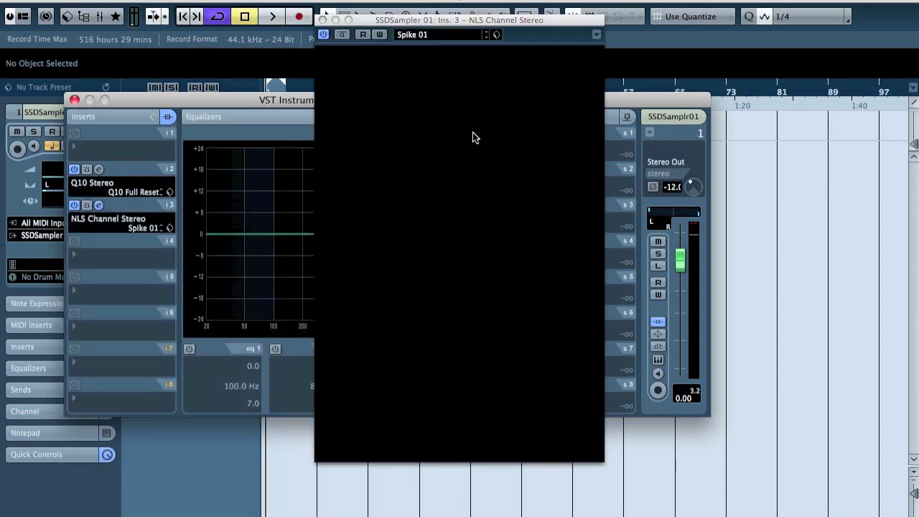
{"action": "left_click", "coordinate": [452, 173]}
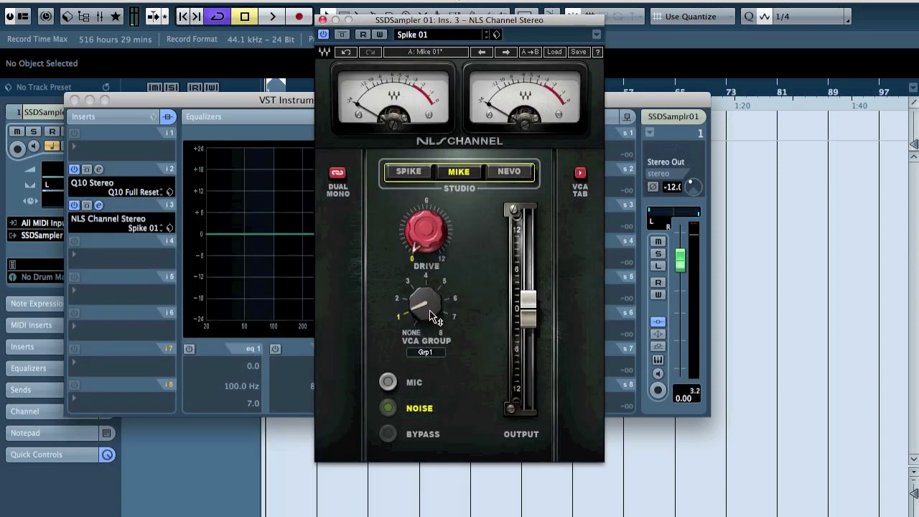
Step: Raise the NLS Channel drive to 12.0 during playback and compare the driven sound against bypass
{"action": "key", "text": "space"}
{"action": "mouse_move", "coordinate": [422, 245]}
{"action": "left_mouse_down"}
{"action": "mouse_move", "coordinate": [425, 214]}
{"action": "mouse_move", "coordinate": [435, 222]}
{"action": "mouse_move", "coordinate": [433, 240]}
{"action": "left_mouse_up"}
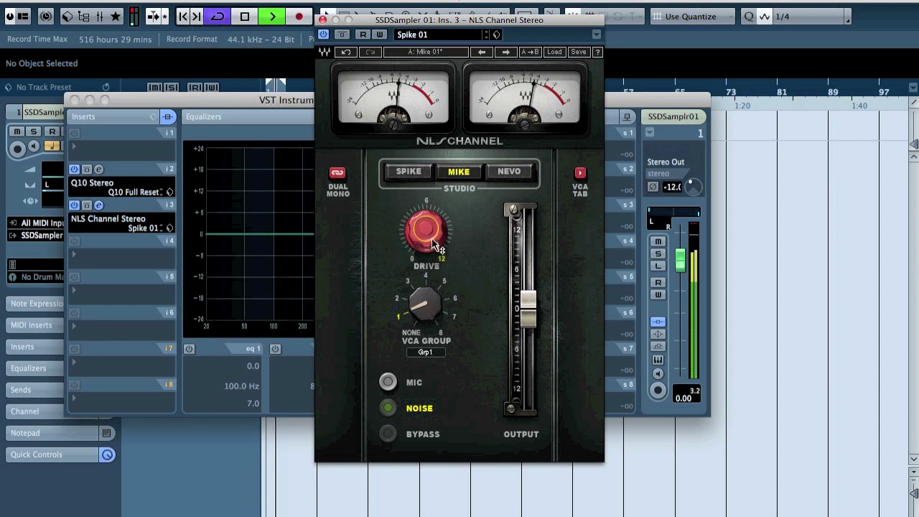
{"action": "mouse_move", "coordinate": [433, 241]}
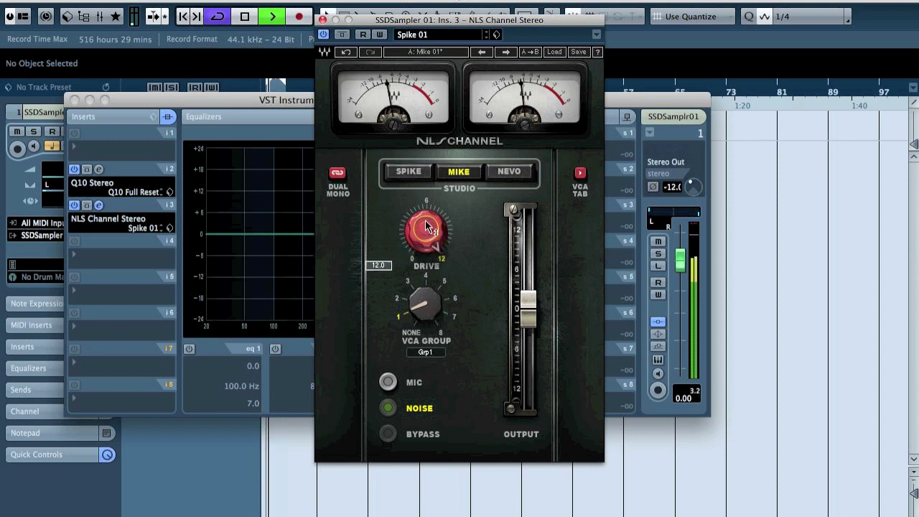
{"action": "left_click", "coordinate": [343, 35]}
{"action": "left_click", "coordinate": [343, 35]}
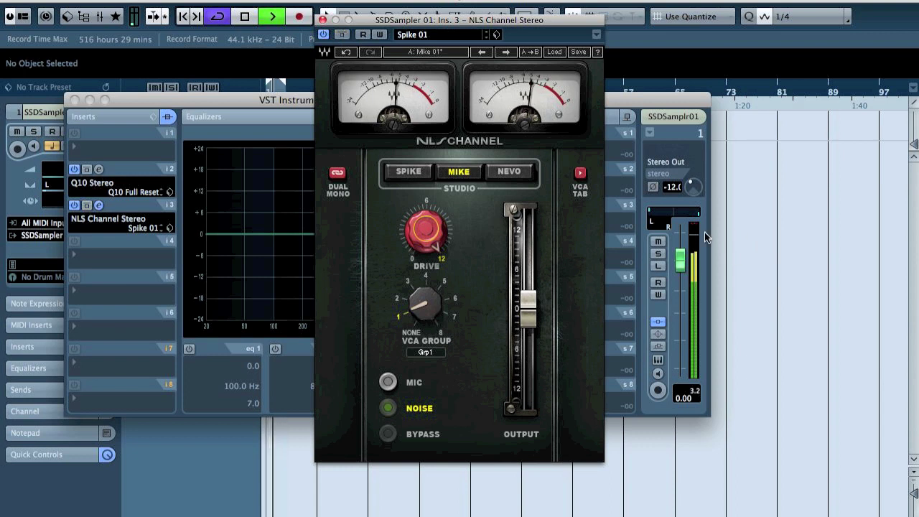
Step: Measure the channel's peak level during playback with NLS Channel active and with it bypassed, resetting the peak reading each time
{"action": "left_click", "coordinate": [694, 231]}
{"action": "left_click", "coordinate": [695, 391]}
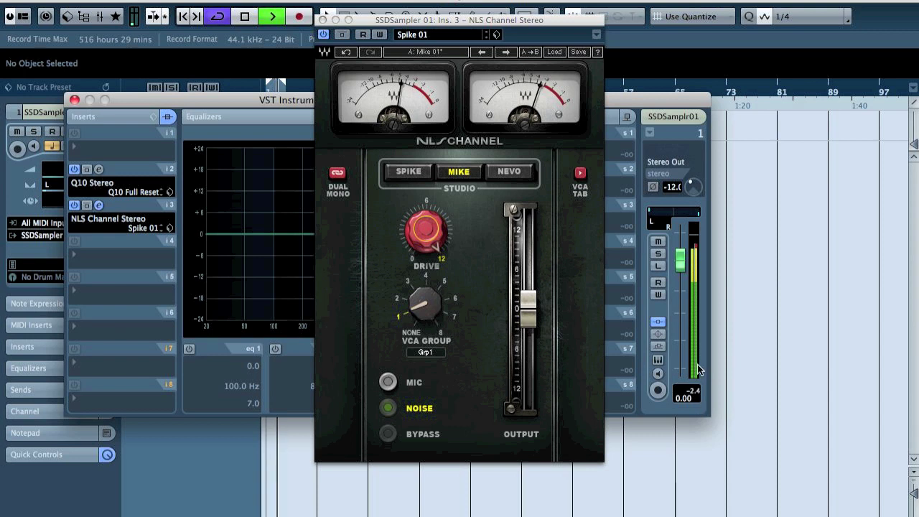
{"action": "key", "text": "space"}
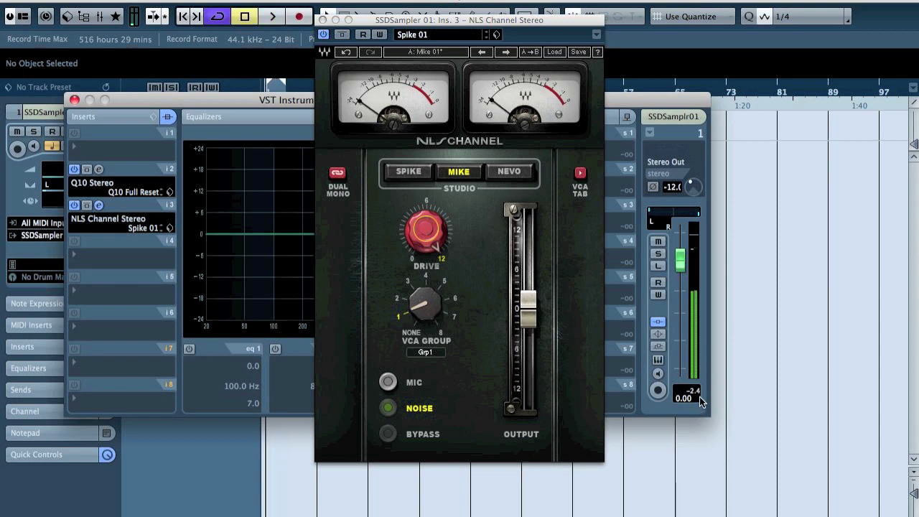
{"action": "left_click", "coordinate": [342, 35]}
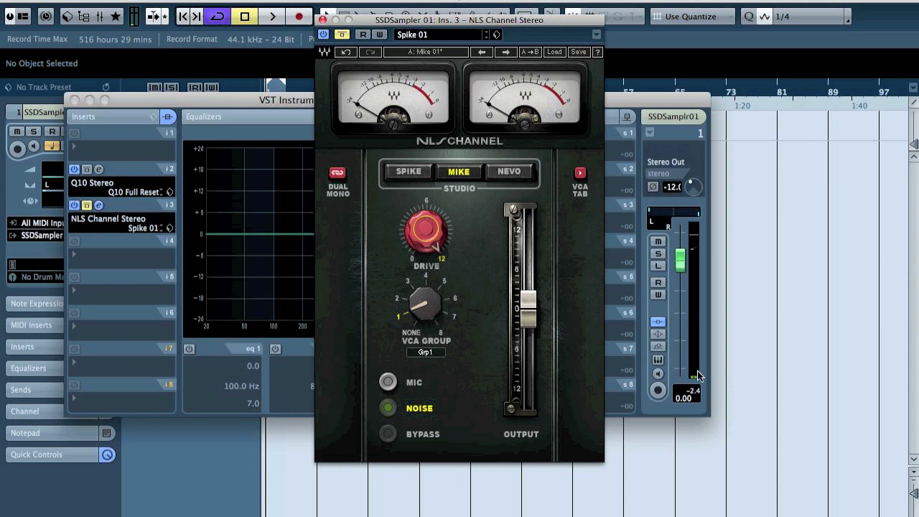
{"action": "left_click", "coordinate": [695, 396]}
{"action": "key", "text": "space"}
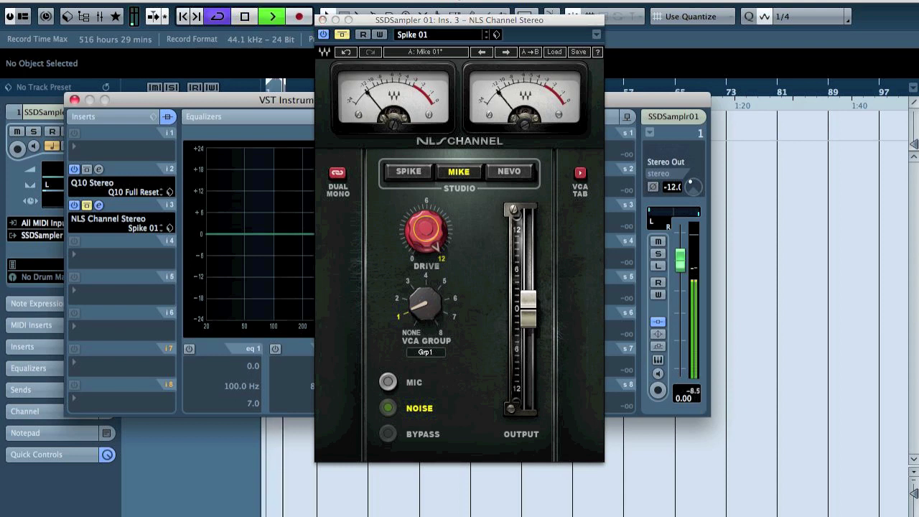
Step: Calculate 2.4-8.5 in Spotlight, lower the NLS Channel output to about -6 dB, and compare active and bypassed sound
{"action": "key", "text": "super+space"}
{"action": "type", "text": "2.4-"}
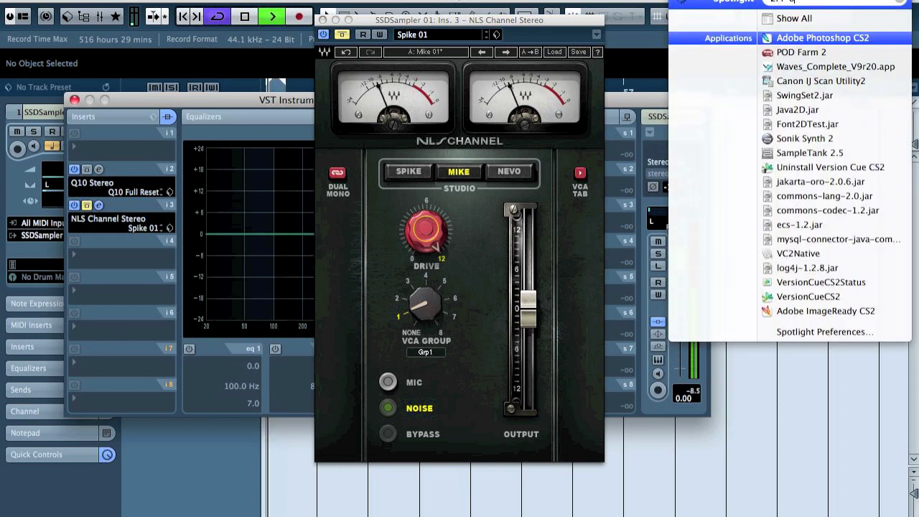
{"action": "type", "text": "8.5"}
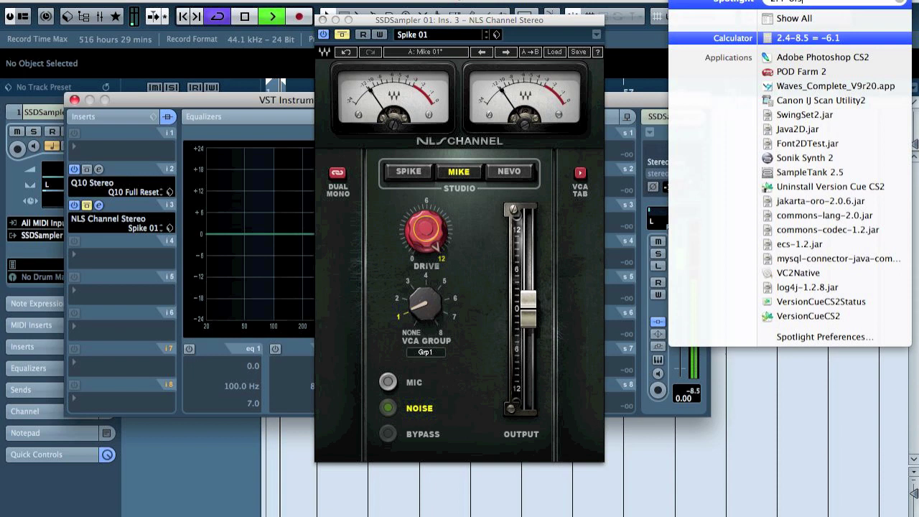
{"action": "key", "text": "Escape"}
{"action": "left_click", "coordinate": [531, 306]}
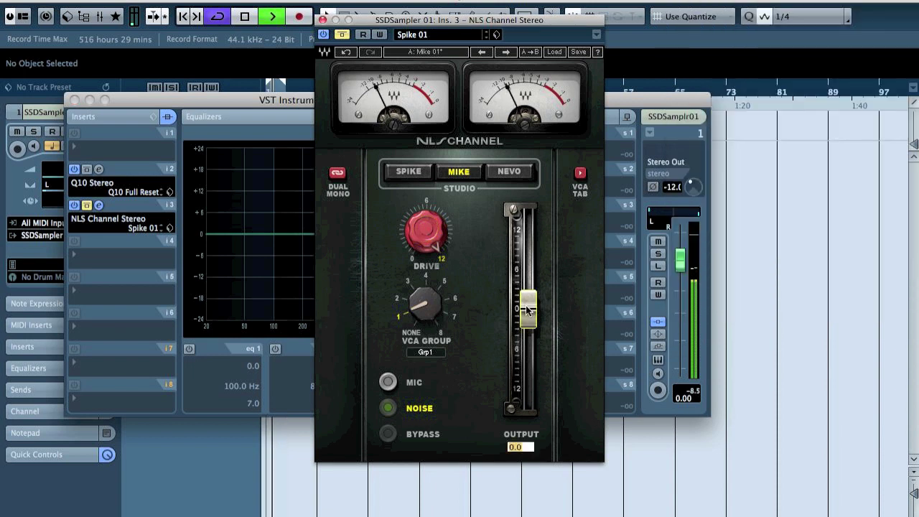
{"action": "key", "text": "Return"}
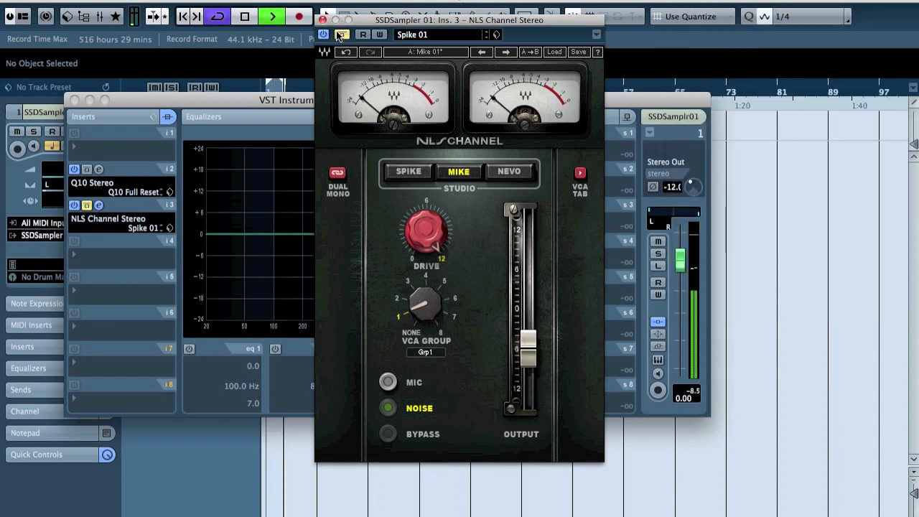
{"action": "left_click", "coordinate": [343, 35]}
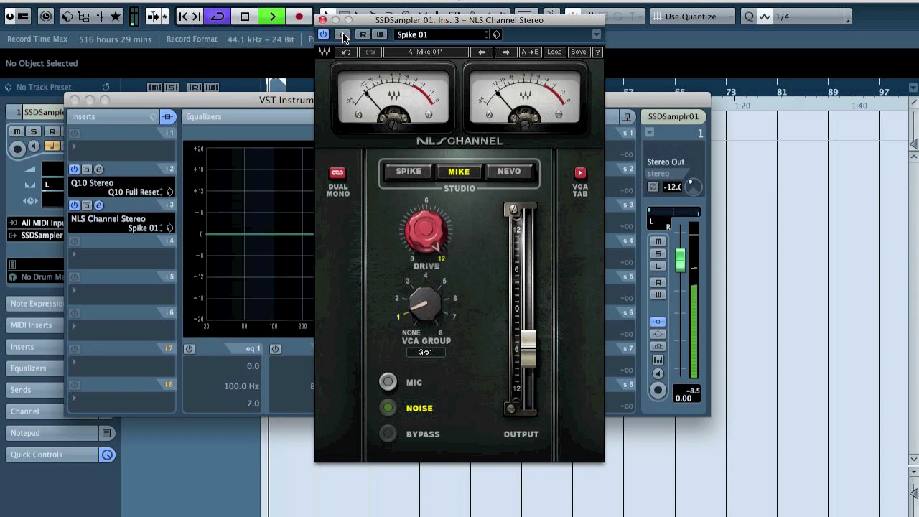
{"action": "left_click", "coordinate": [343, 35]}
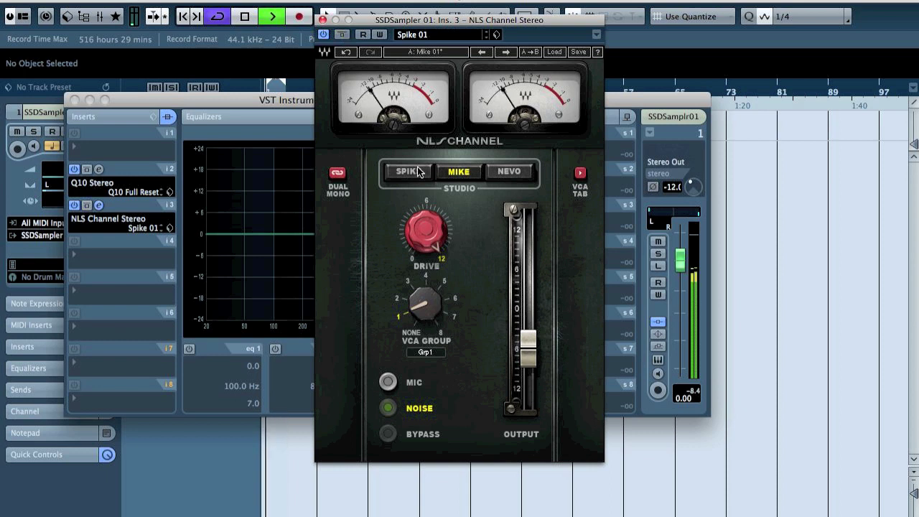
Step: Audition the Spike and Nevo studio models in NLS Channel, comparing each against bypass during playback
{"action": "left_click", "coordinate": [423, 172]}
{"action": "left_click", "coordinate": [343, 36]}
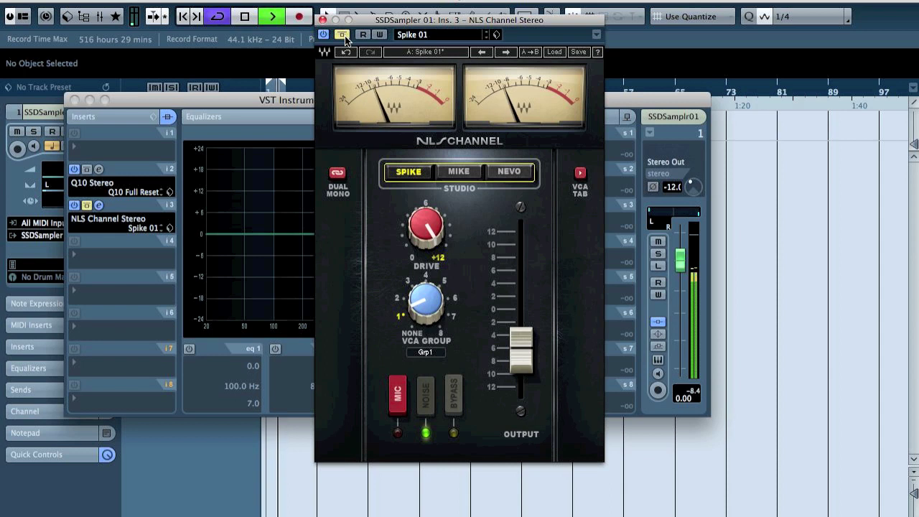
{"action": "left_click", "coordinate": [344, 35]}
{"action": "left_click", "coordinate": [344, 35]}
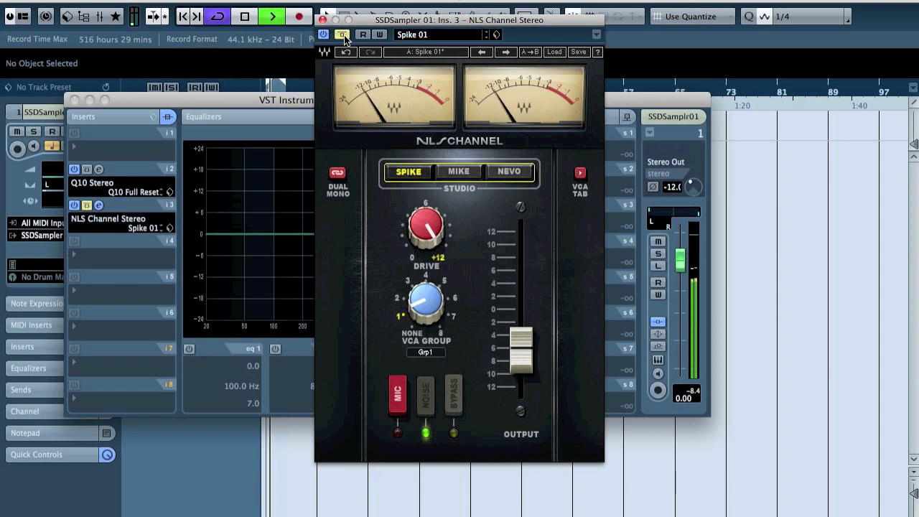
{"action": "left_click", "coordinate": [343, 35]}
{"action": "left_click", "coordinate": [519, 172]}
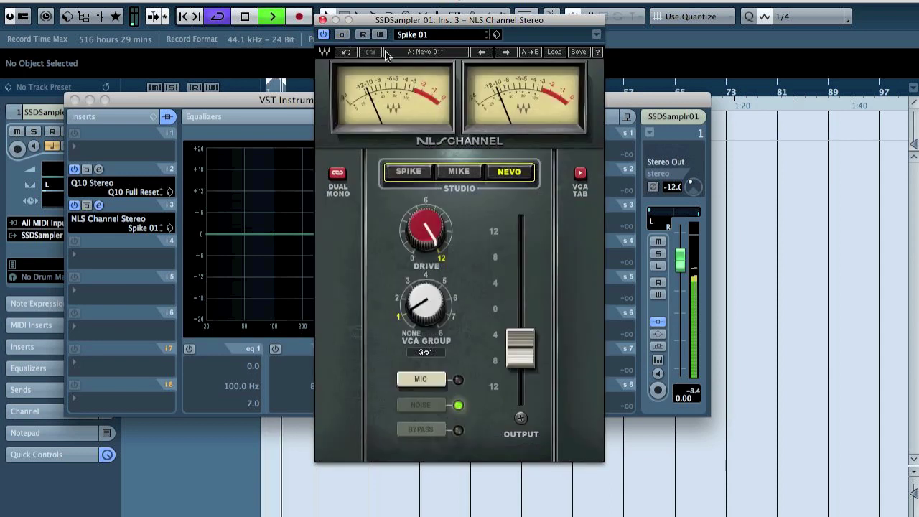
{"action": "left_click", "coordinate": [344, 36]}
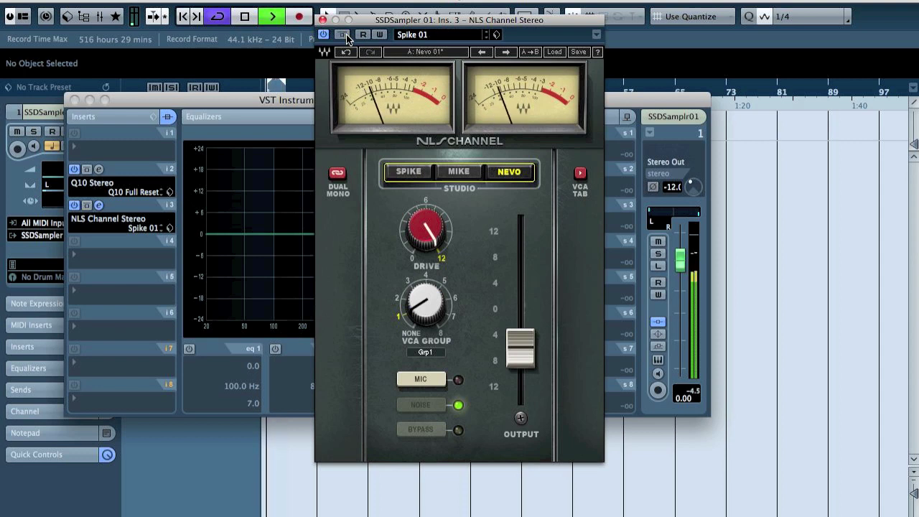
{"action": "left_click", "coordinate": [346, 35]}
Step: Return NLS Channel to the Mike studio model, compare it against bypass, leave the plug-in active and stop playback
{"action": "left_click", "coordinate": [469, 171]}
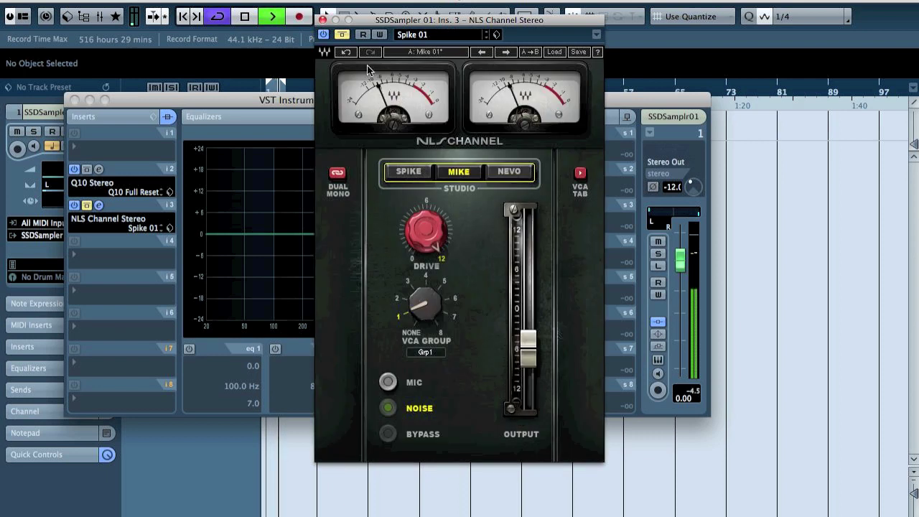
{"action": "left_click", "coordinate": [343, 36]}
{"action": "left_click", "coordinate": [345, 38]}
{"action": "left_click", "coordinate": [345, 37]}
{"action": "key", "text": "space"}
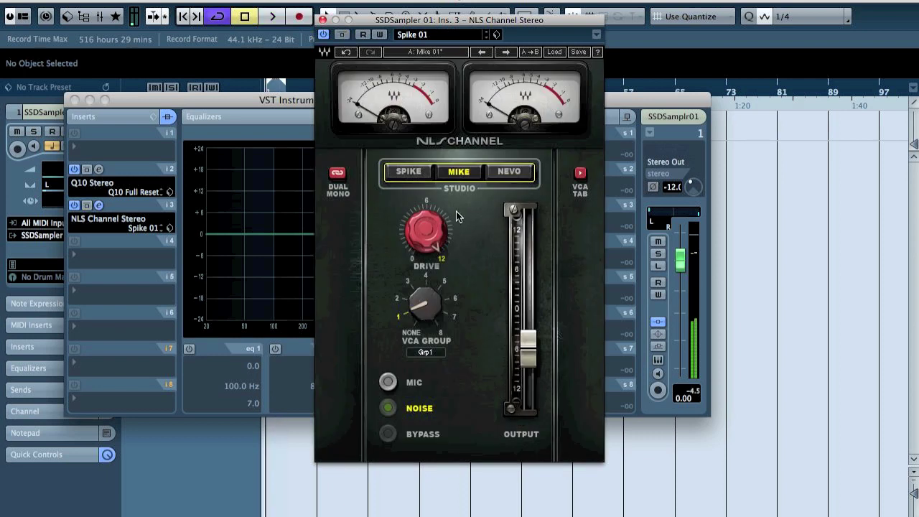
Step: Switch NLS Channel from Dual Mono to Stereo mode and check the sound during playback
{"action": "left_click", "coordinate": [342, 176]}
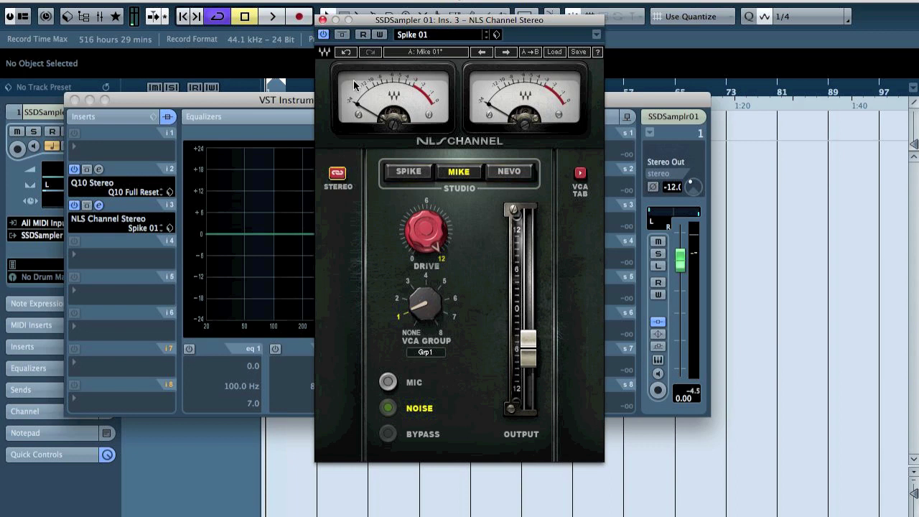
{"action": "key", "text": "space"}
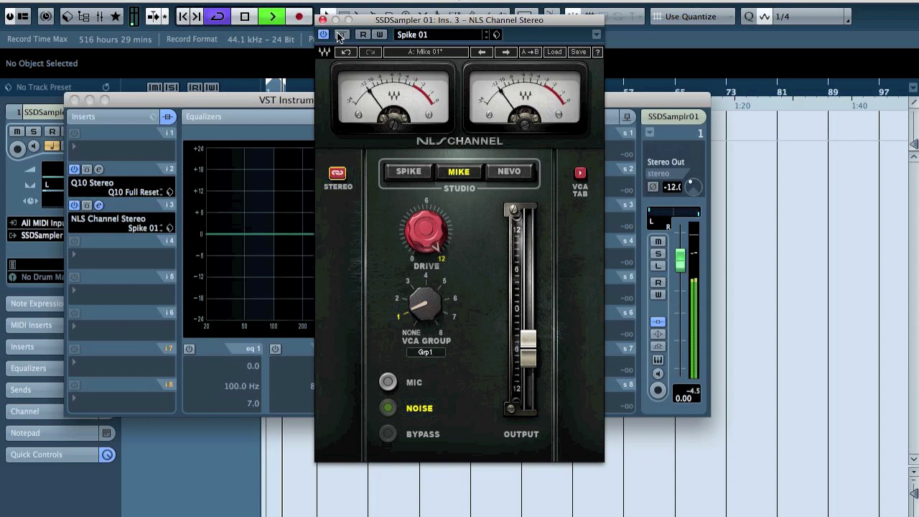
{"action": "left_click", "coordinate": [340, 36]}
{"action": "key", "text": "space"}
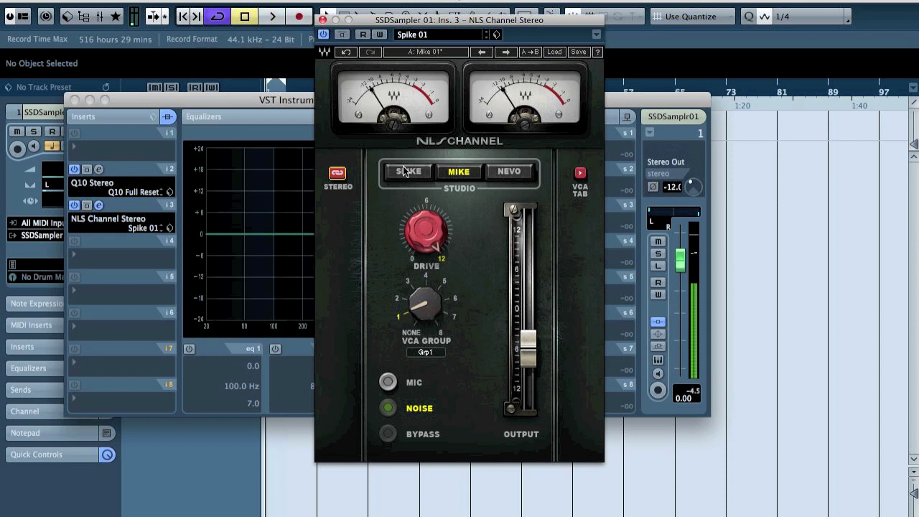
Step: Start playback and audition the Spike, Nevo and Mike studio models of NLS Channel in Stereo mode
{"action": "key", "text": "space"}
{"action": "left_click", "coordinate": [410, 173]}
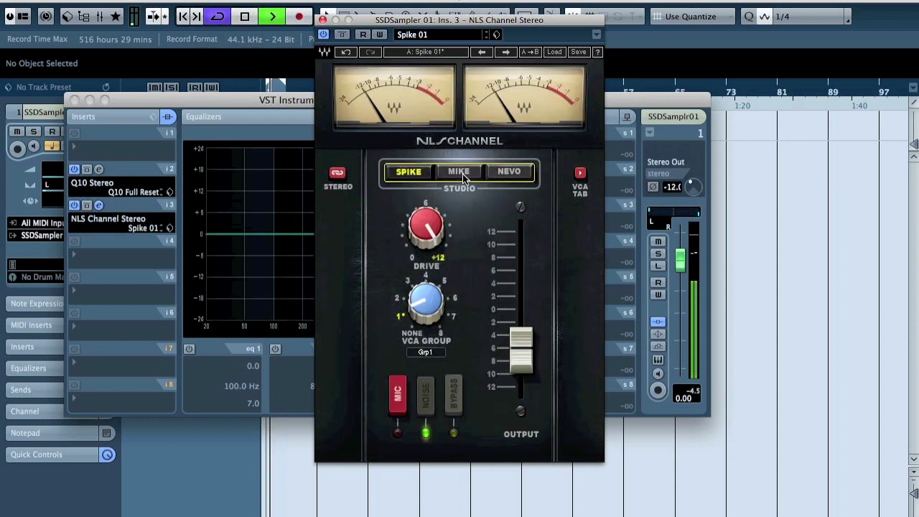
{"action": "left_click", "coordinate": [514, 180]}
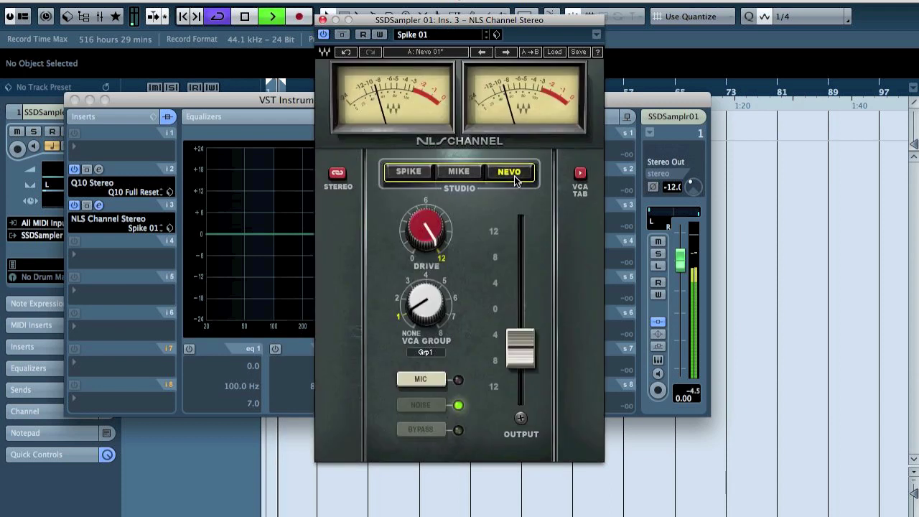
{"action": "left_click", "coordinate": [396, 174]}
{"action": "left_click", "coordinate": [457, 176]}
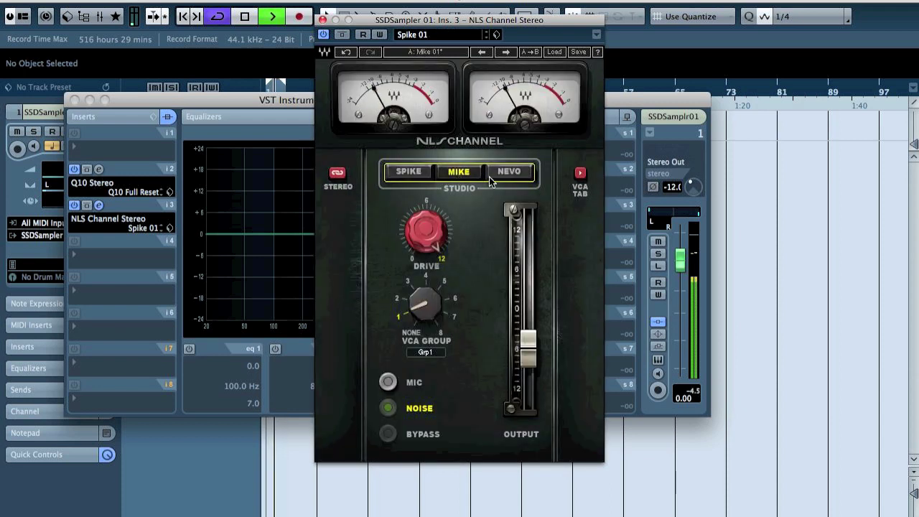
Step: Compare the Nevo and Spike studio models of NLS Channel against bypass during playback
{"action": "left_click", "coordinate": [502, 177]}
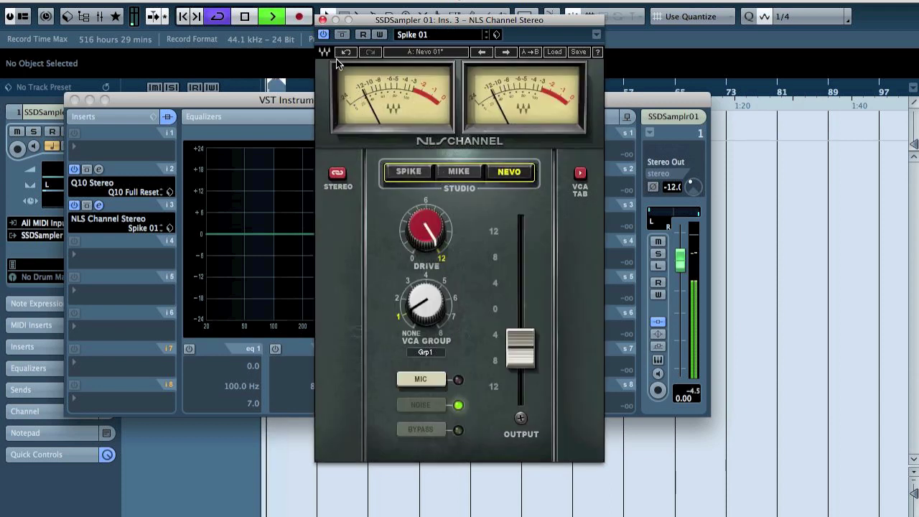
{"action": "left_click", "coordinate": [343, 35]}
{"action": "left_click", "coordinate": [343, 36]}
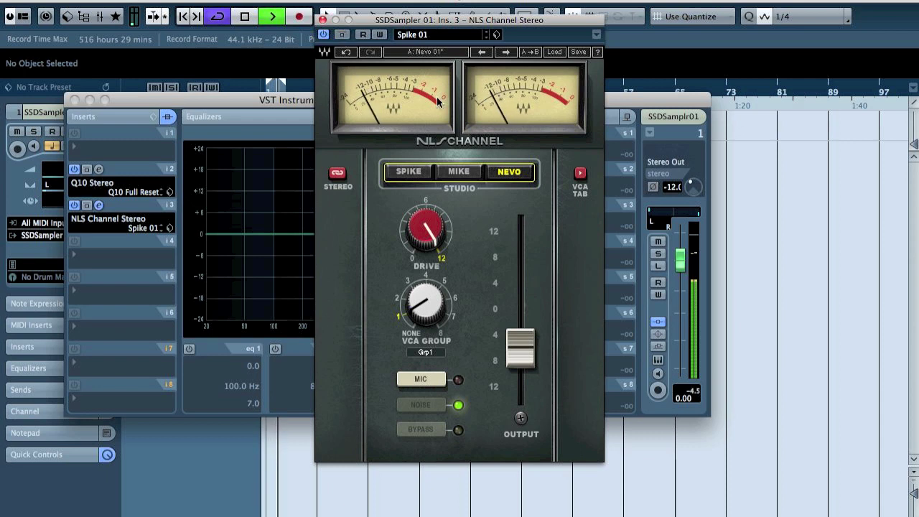
{"action": "left_click", "coordinate": [408, 175]}
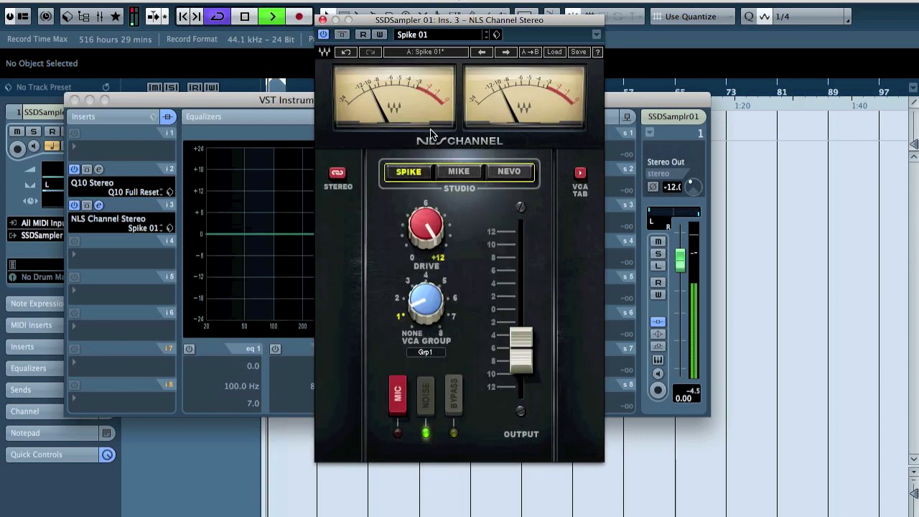
{"action": "left_click", "coordinate": [343, 35]}
{"action": "left_click", "coordinate": [343, 35]}
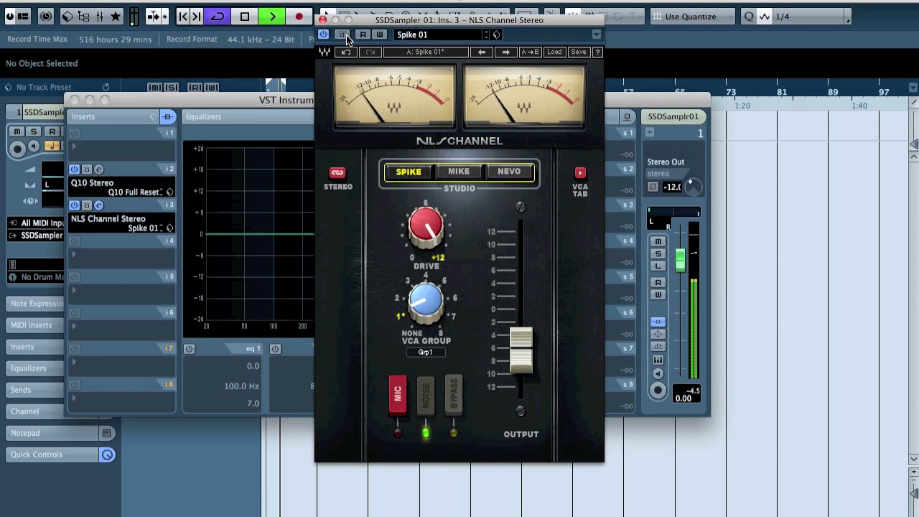
Step: Set NLS Channel back to the Mike studio model and compare it against bypass in Stereo mode
{"action": "left_click", "coordinate": [458, 174]}
{"action": "left_click", "coordinate": [345, 36]}
{"action": "left_click", "coordinate": [345, 36]}
Step: Lower the NLS Channel drive slightly below 12, compare it against bypass, then stop playback and close the plug-in window
{"action": "left_click_drag", "start_coordinate": [428, 232], "coordinate": [428, 246]}
{"action": "left_click", "coordinate": [343, 35]}
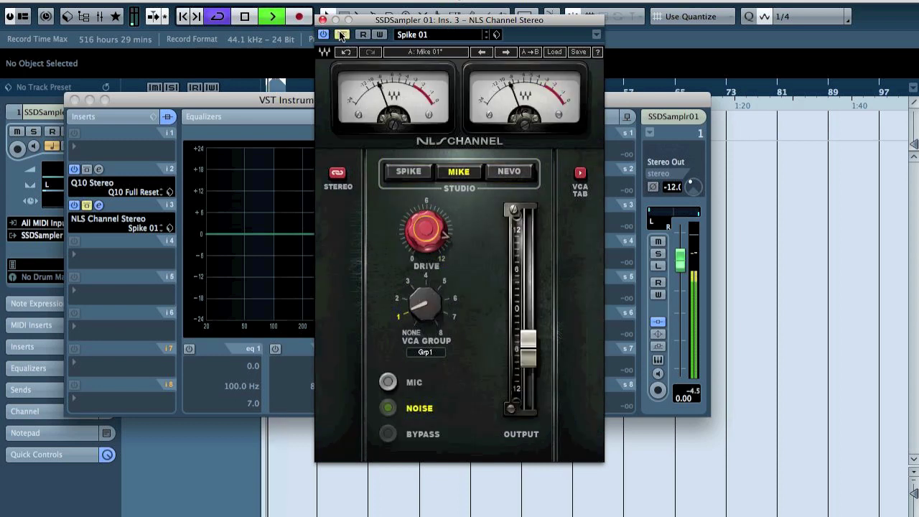
{"action": "left_click", "coordinate": [343, 35]}
{"action": "key", "text": "space"}
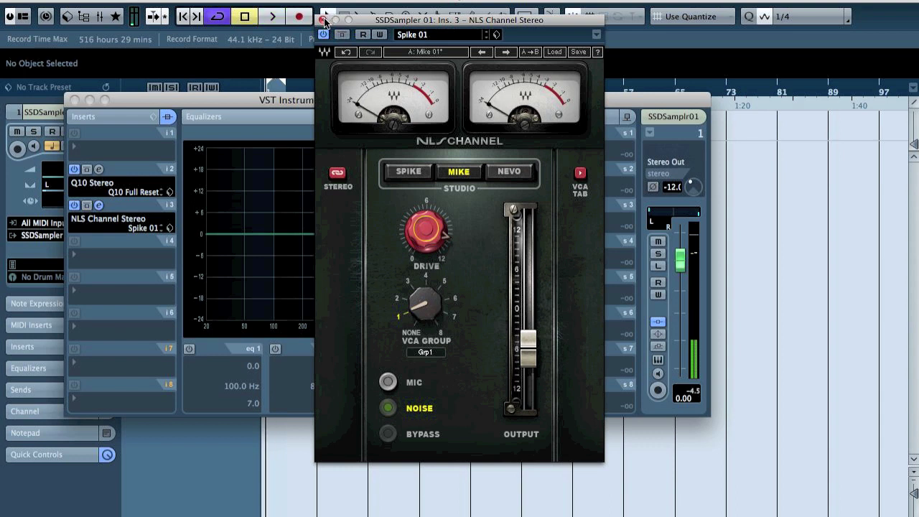
{"action": "left_click", "coordinate": [323, 20]}
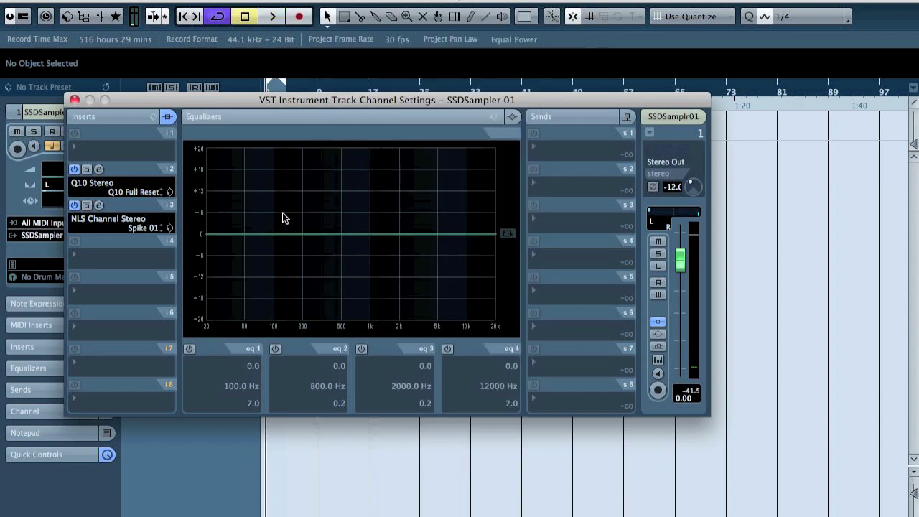